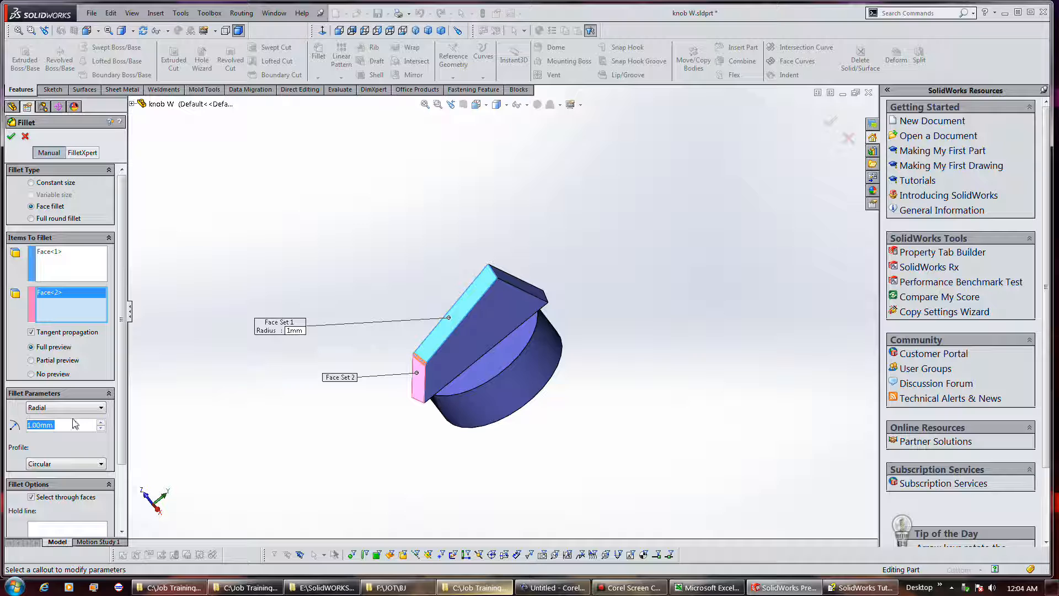
Set the face fillet's radius to 10 mm and pick the small end face's lower edge as the hold line
type("10")
key("Return")
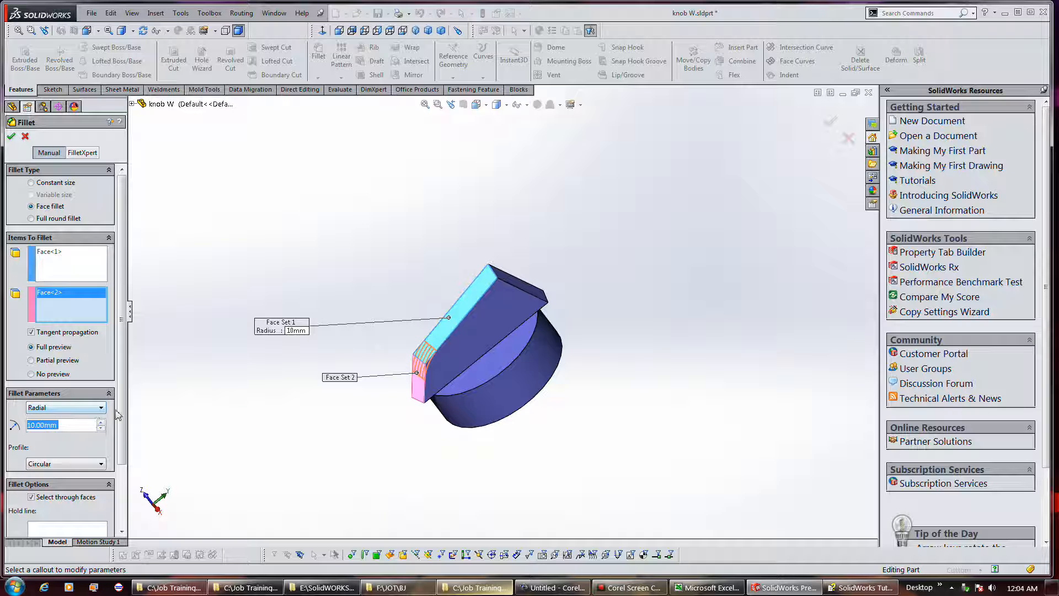
scroll(118, 351, "down", 3)
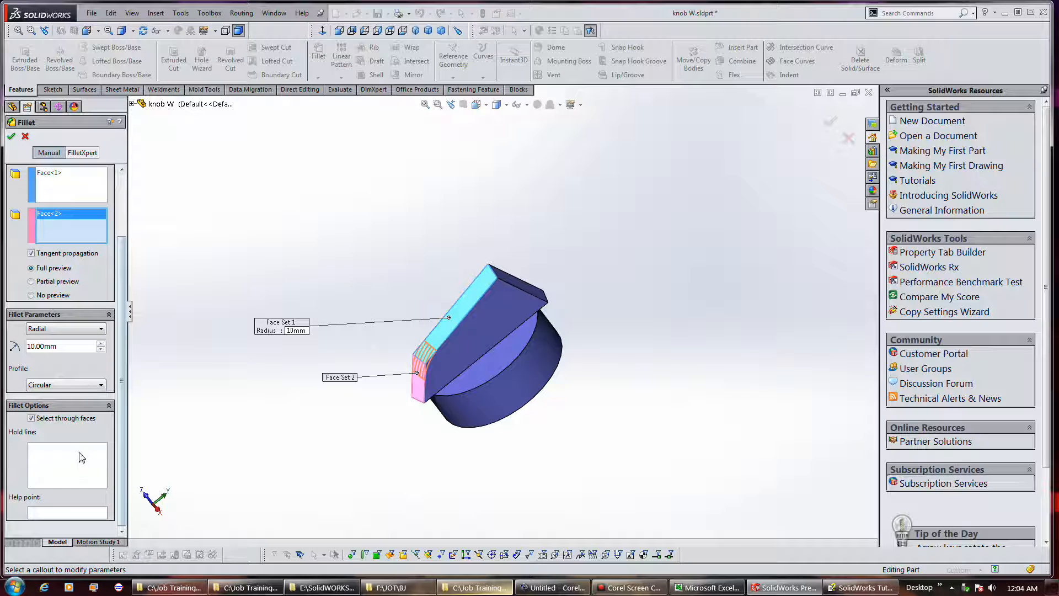
left_click(80, 456)
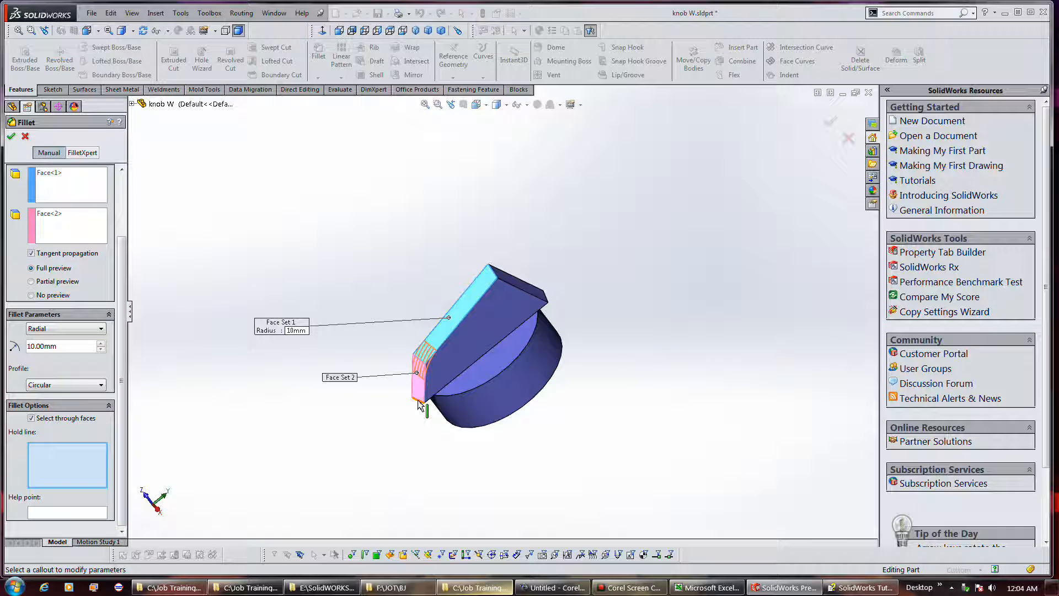
left_click(417, 404)
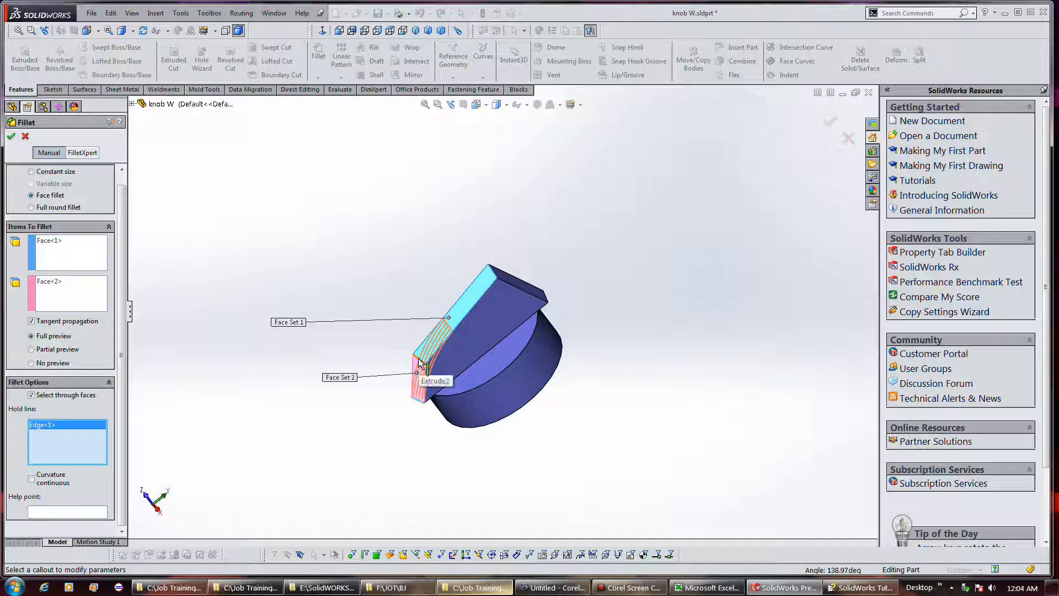
Clear the hold line, try another edge of the small end face in its place, and cancel the face fillet
right_click(50, 433)
left_click(82, 447)
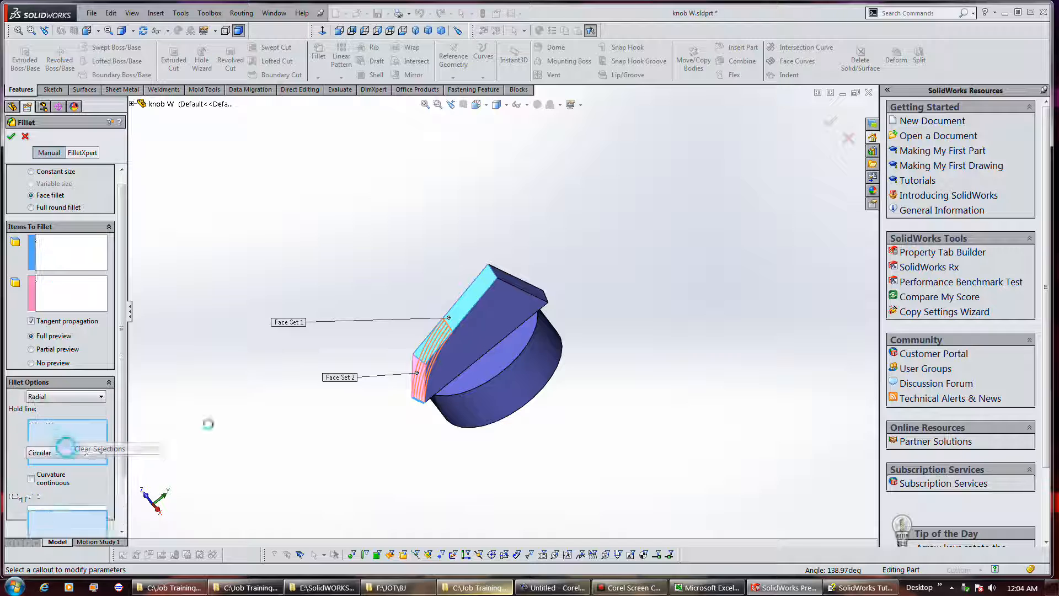
left_click(423, 368)
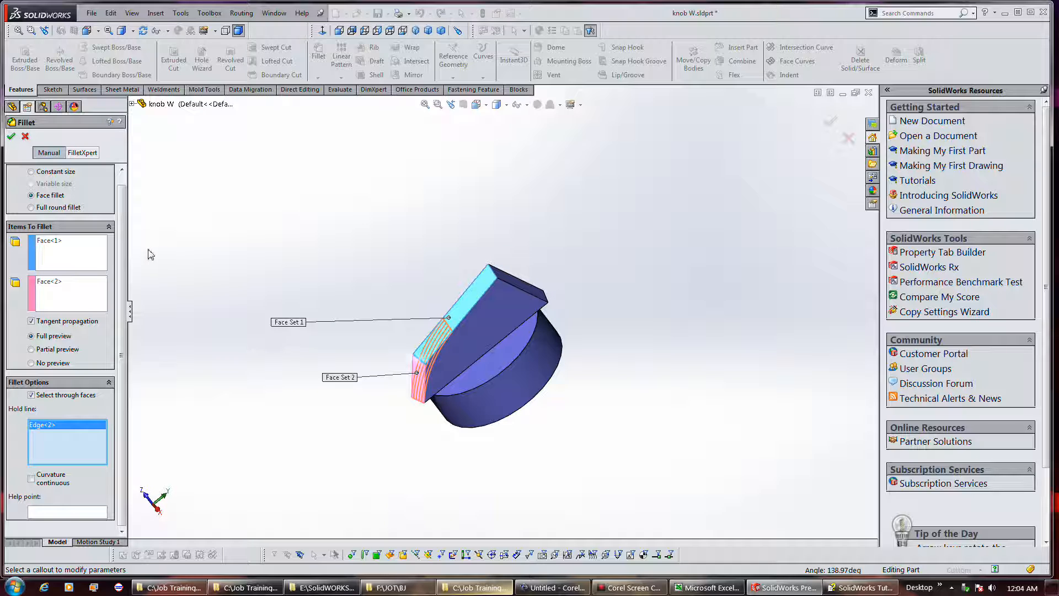
right_click(78, 296)
left_click(11, 137)
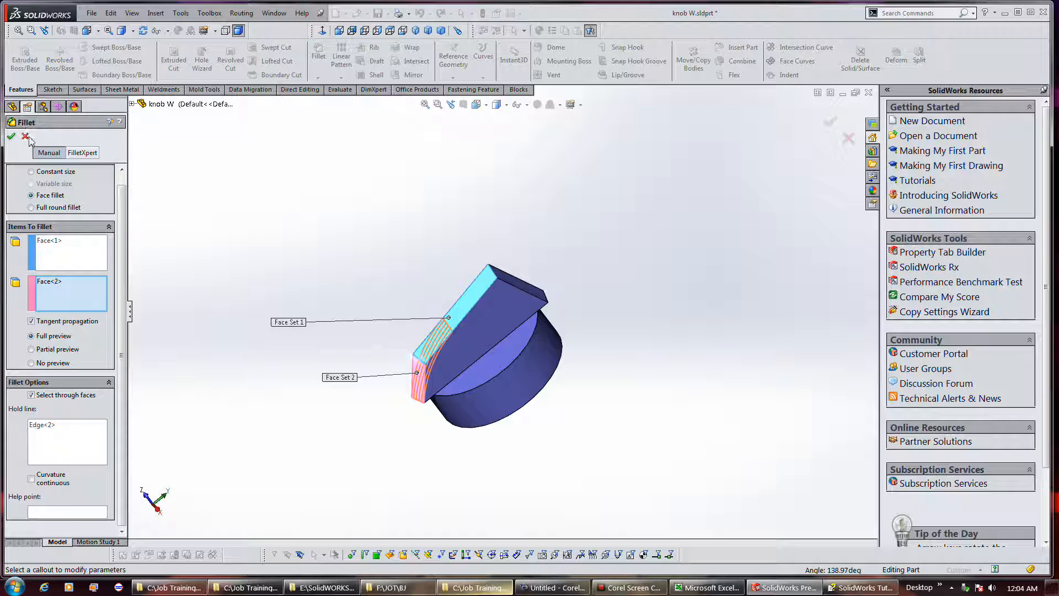
left_click(25, 137)
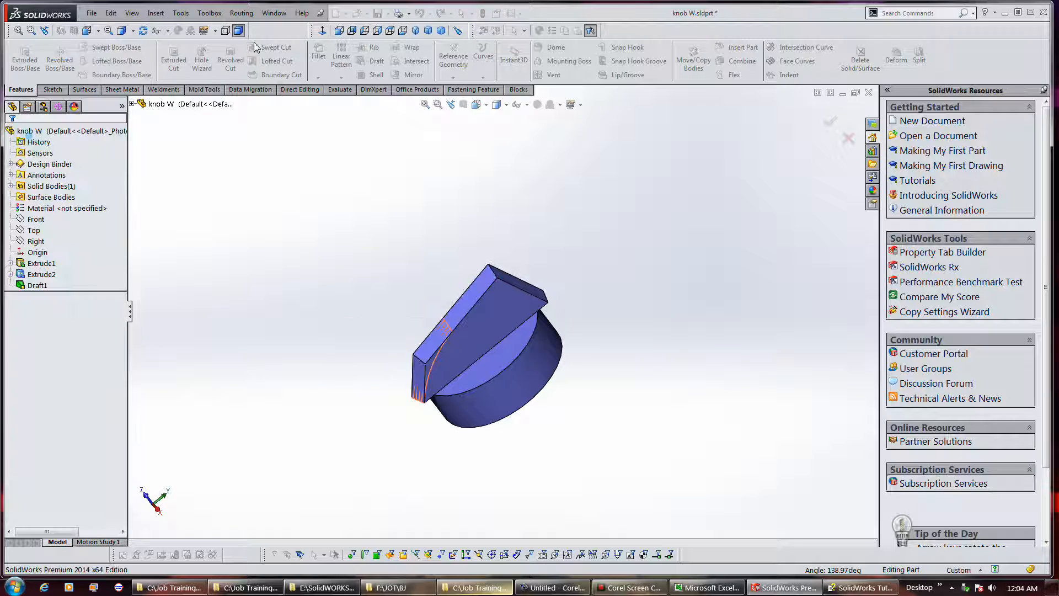
Try a face fillet with the long and adjacent short narrow handle faces in set one and their shared edge as hold line, clearing all selections
left_click(483, 284)
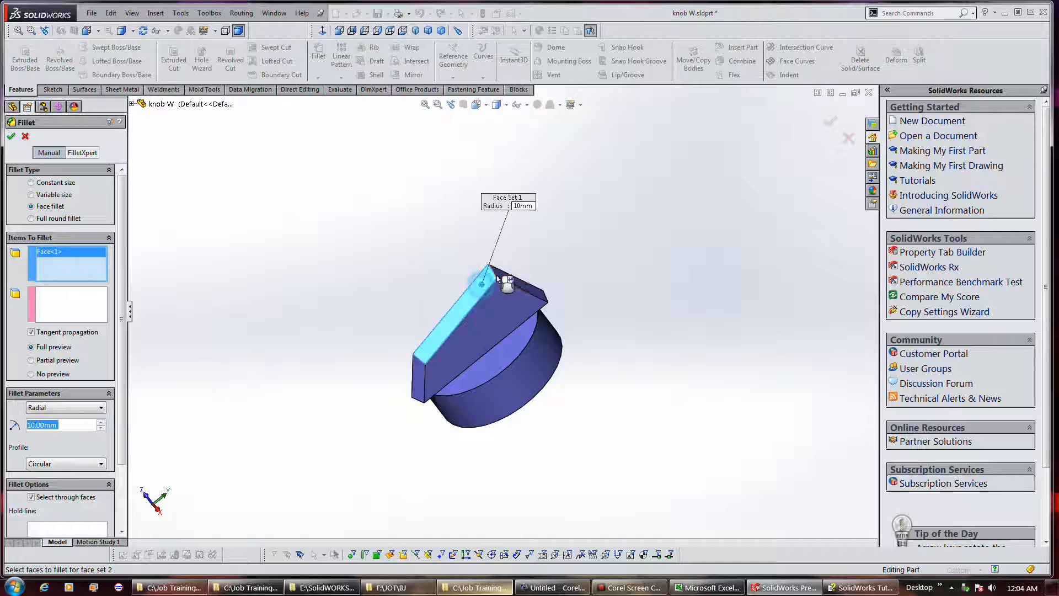
left_click(513, 284)
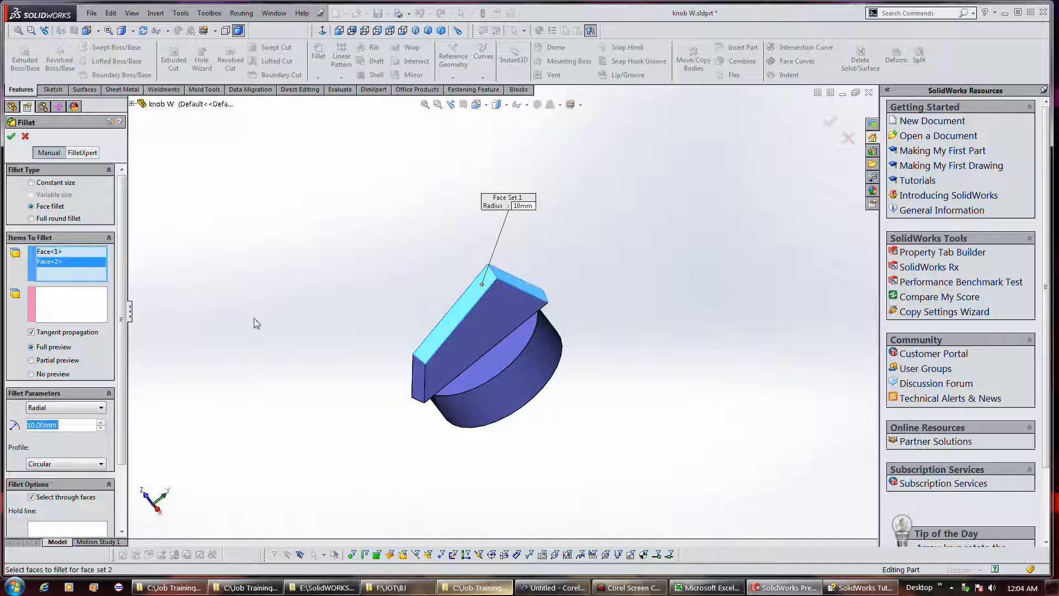
left_click(77, 526)
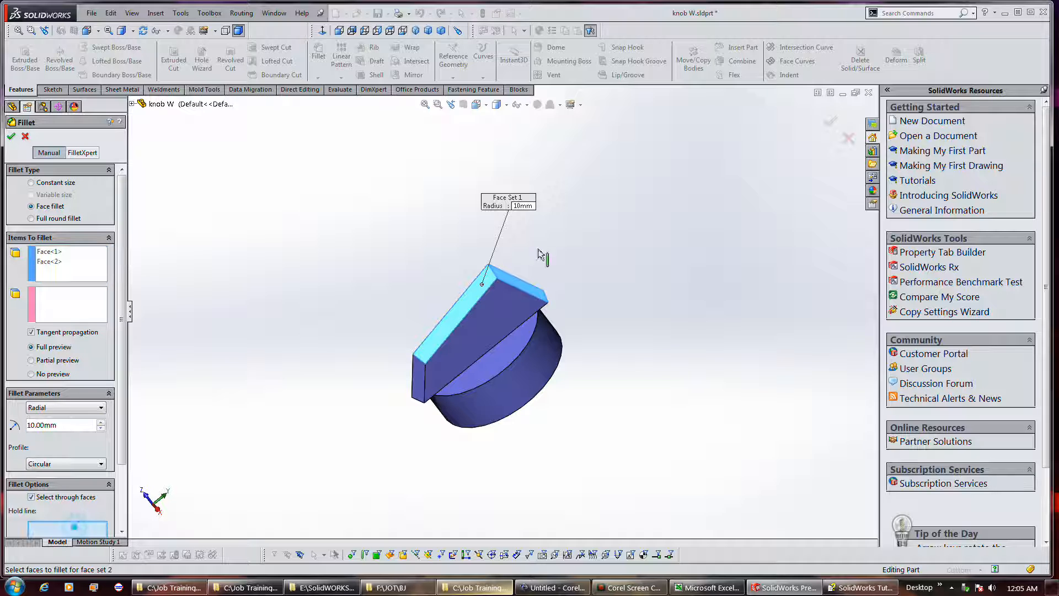
left_click(496, 278)
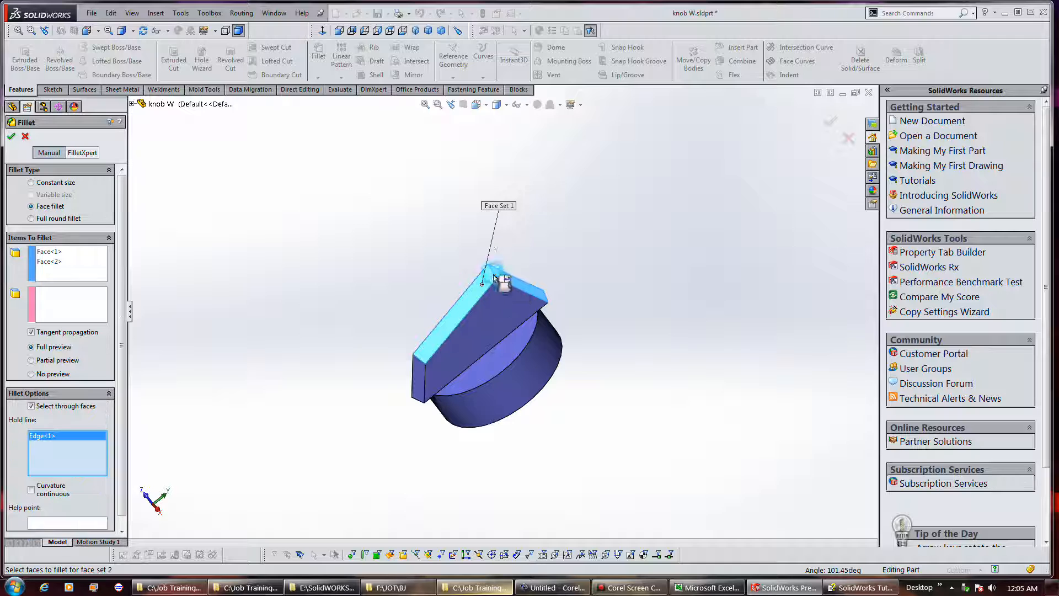
right_click(75, 263)
left_click(119, 270)
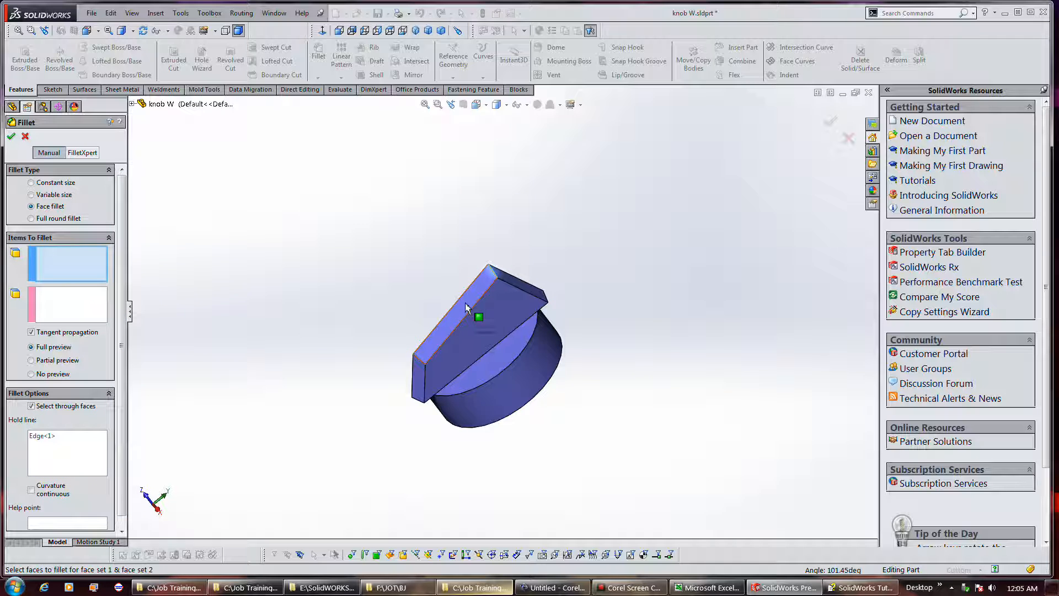
right_click(82, 457)
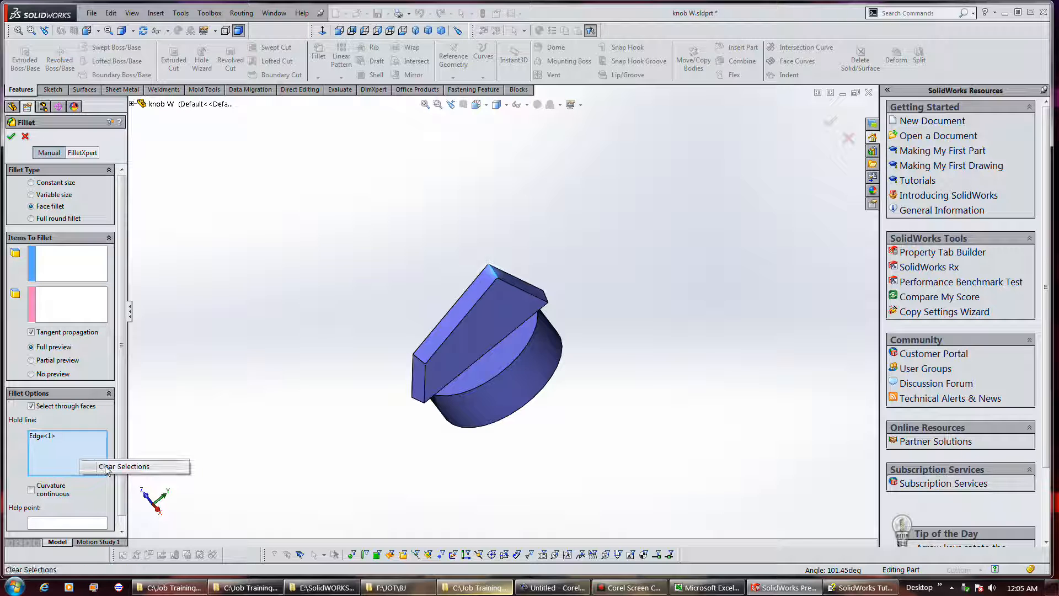
left_click(105, 467)
Assign the long narrow face to face set one and the adjacent short face to set two, using their shared edge as hold line
left_click(68, 267)
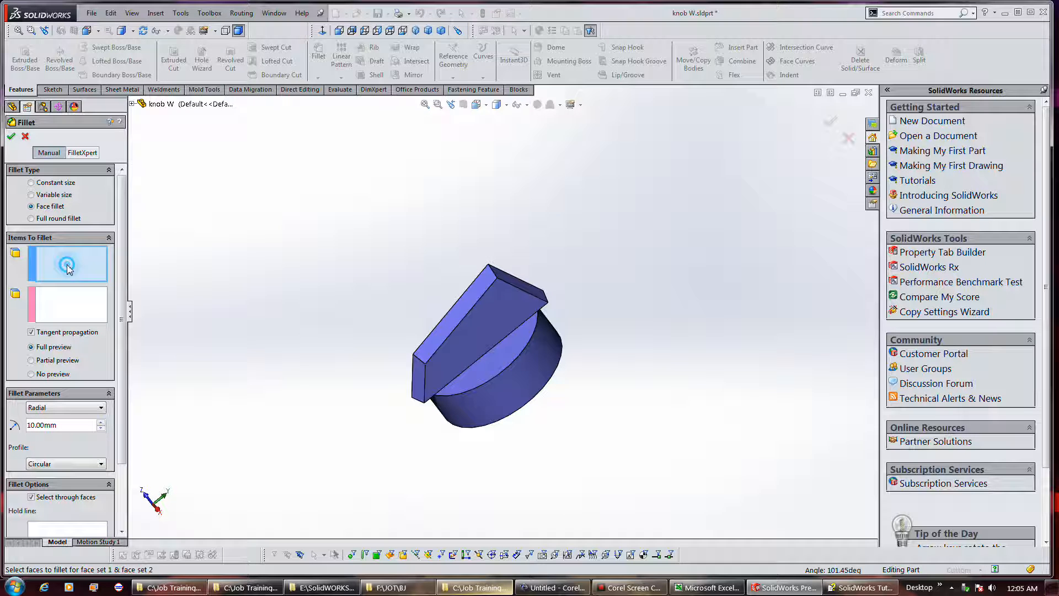
left_click(459, 309)
left_click(70, 303)
left_click(528, 284)
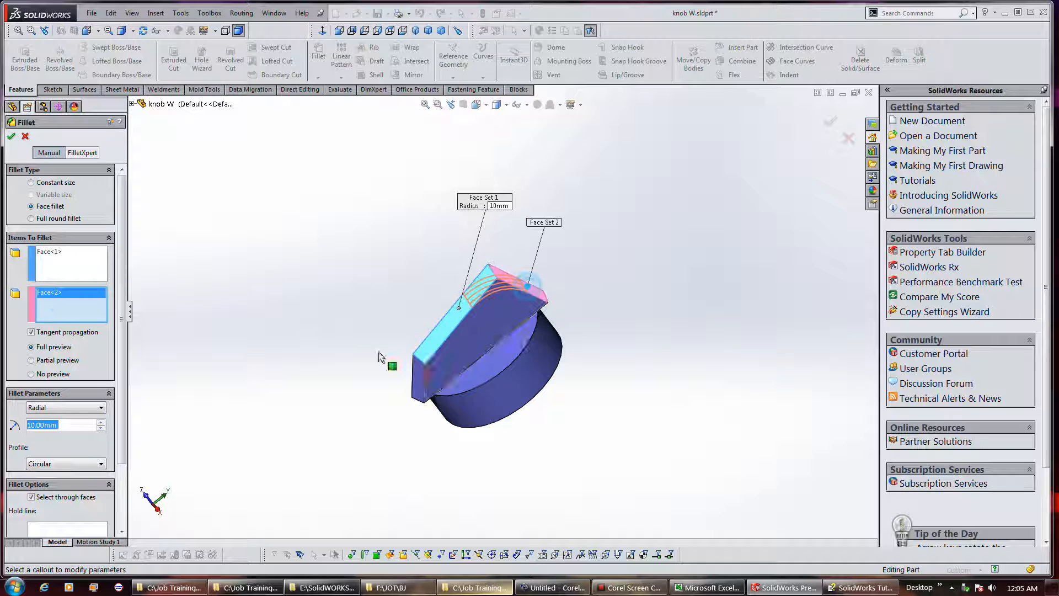
left_click(77, 527)
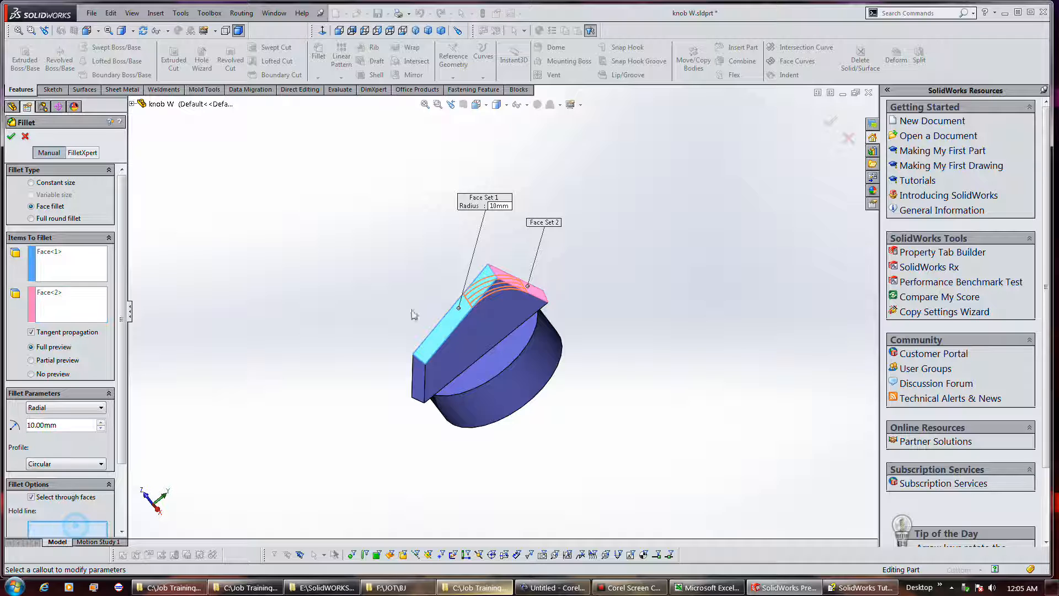
left_click(493, 310)
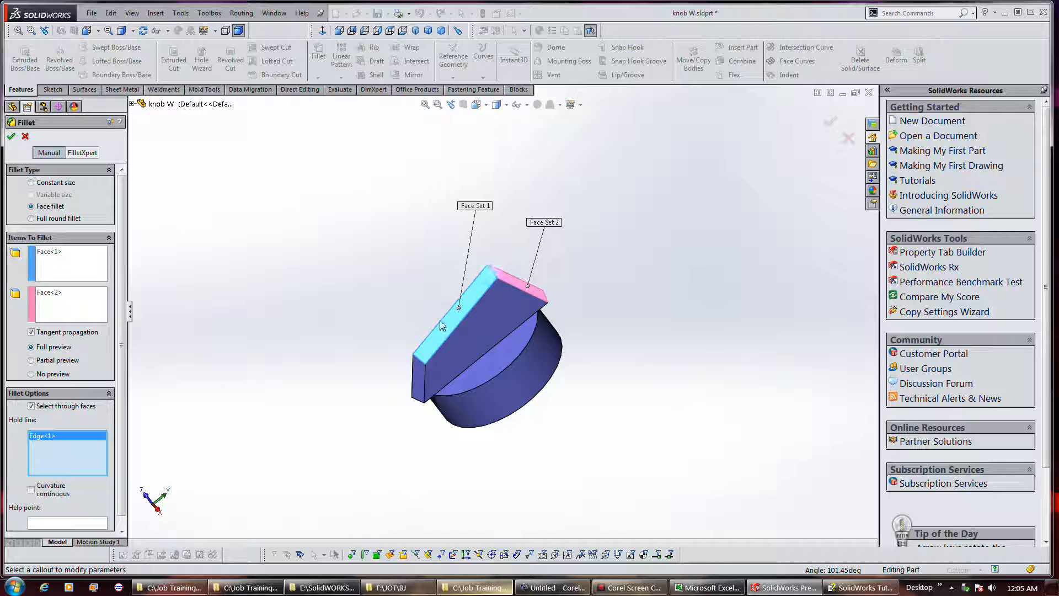
Replace the hold line with the short face's outer edge, away from the long face
right_click(75, 462)
left_click(98, 467)
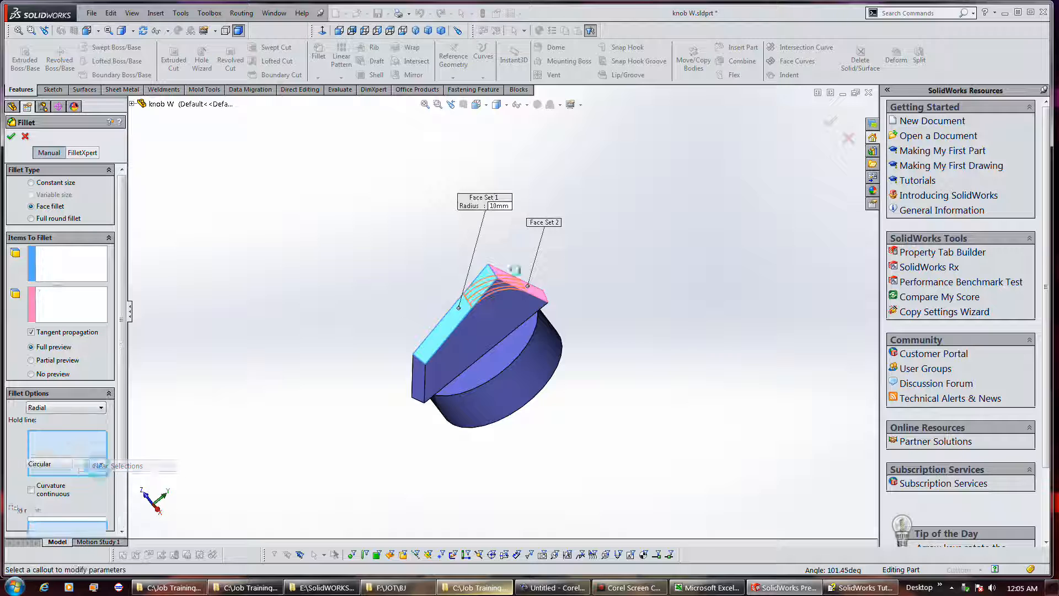
left_click(546, 299)
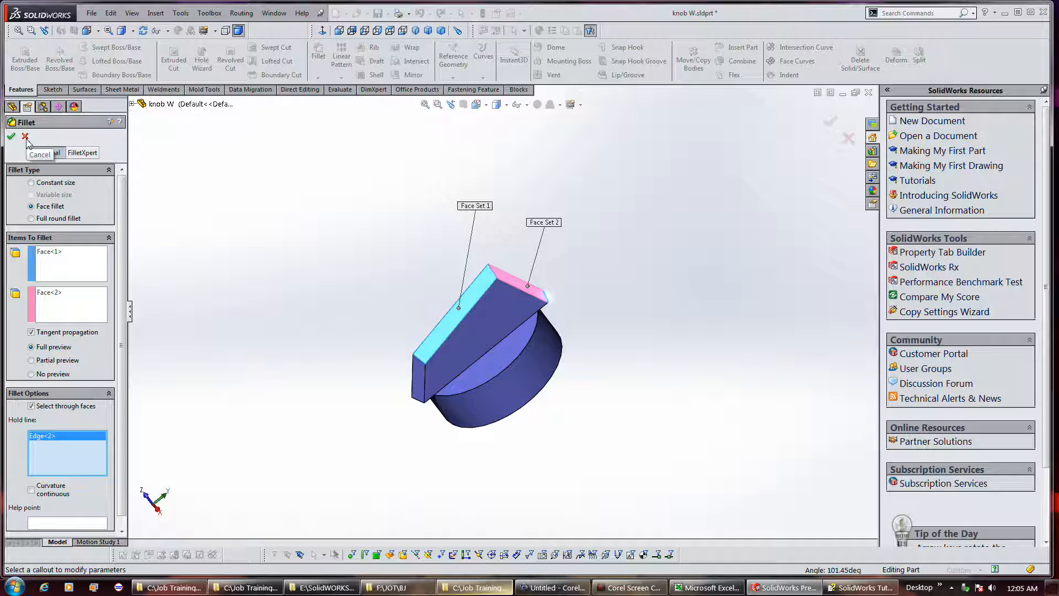
Clear both face sets and put the short face and the long narrow face together in face set one
right_click(78, 296)
left_click(96, 302)
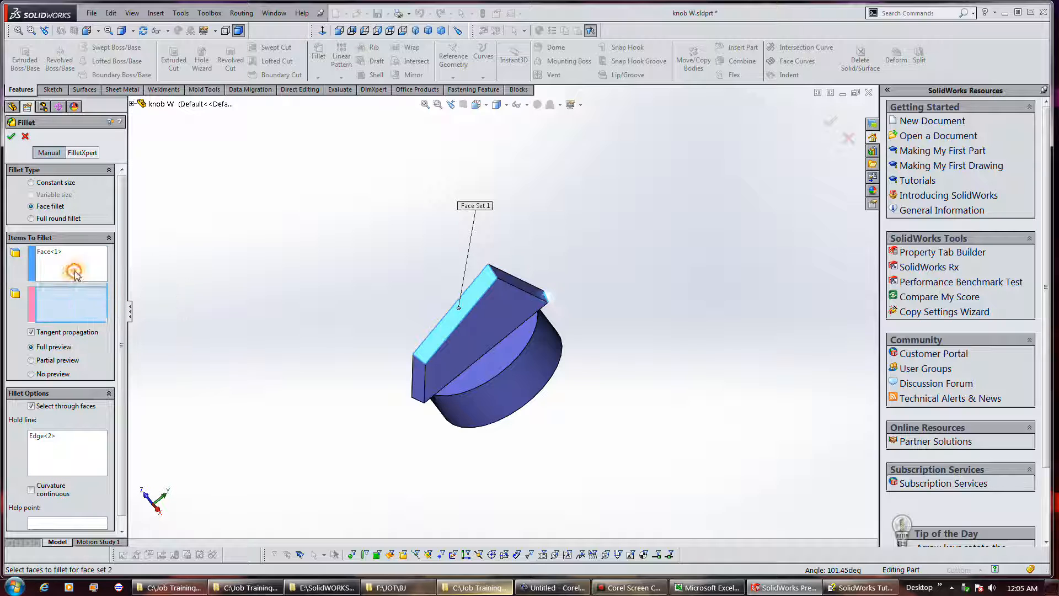
right_click(74, 268)
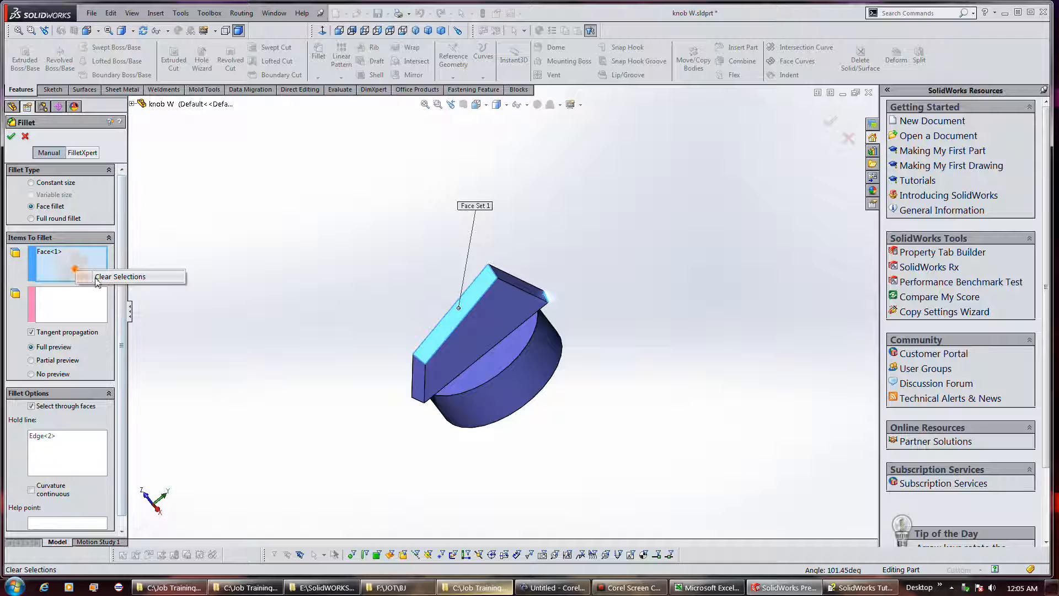
left_click(95, 275)
left_click(531, 288)
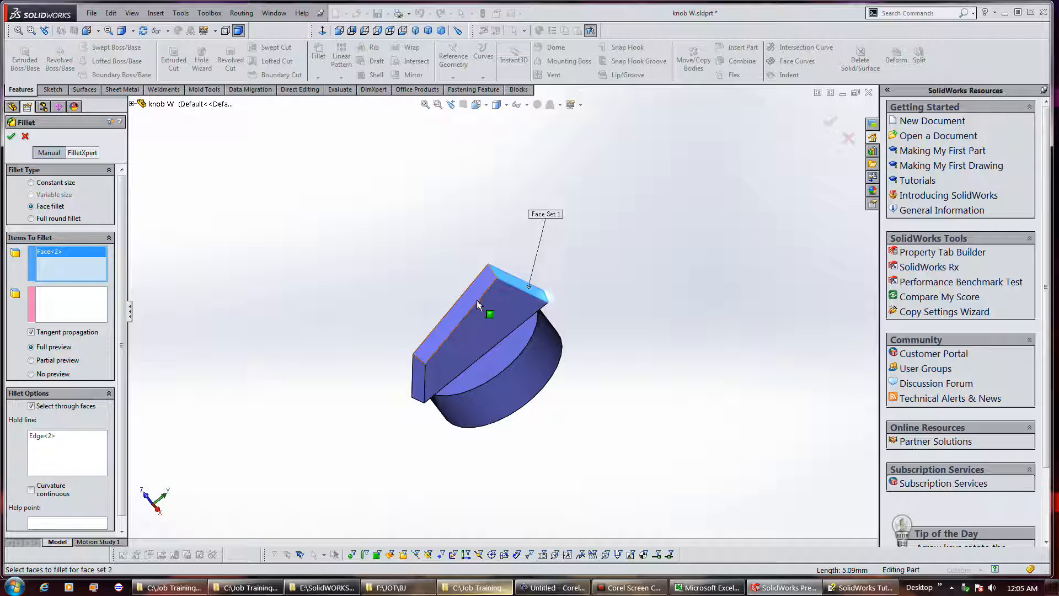
left_click(467, 309)
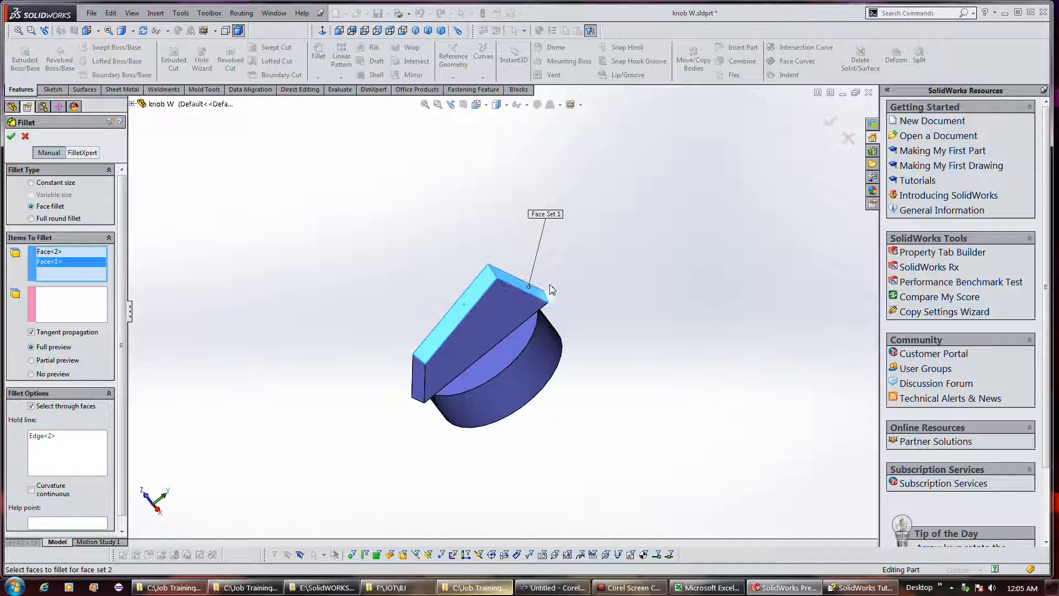
Reselect the short face's outer edge as the hold line, and clear the face set and hold line selections
right_click(88, 460)
left_click(108, 464)
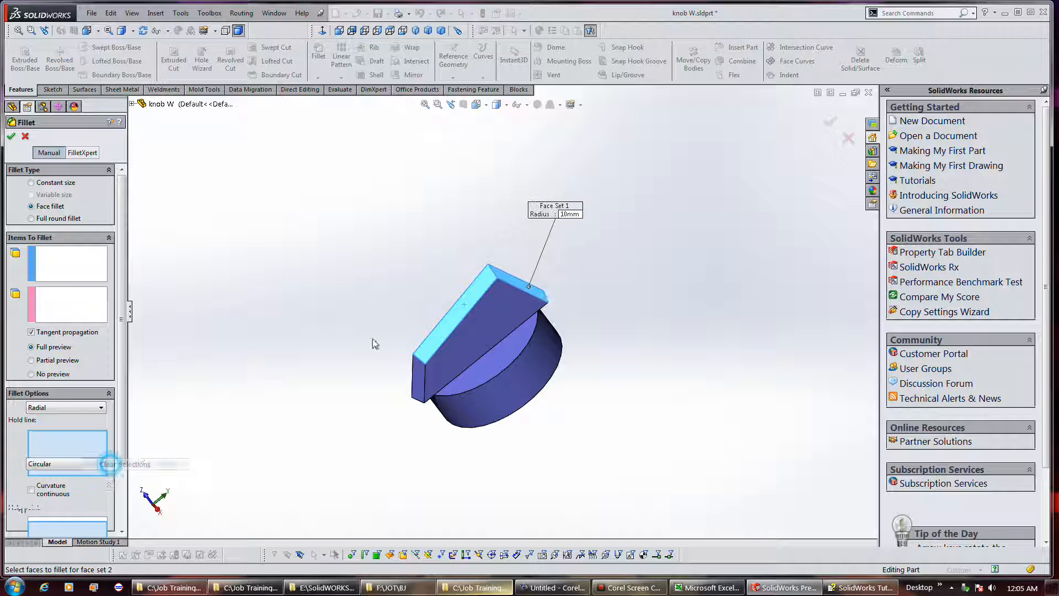
left_click(546, 298)
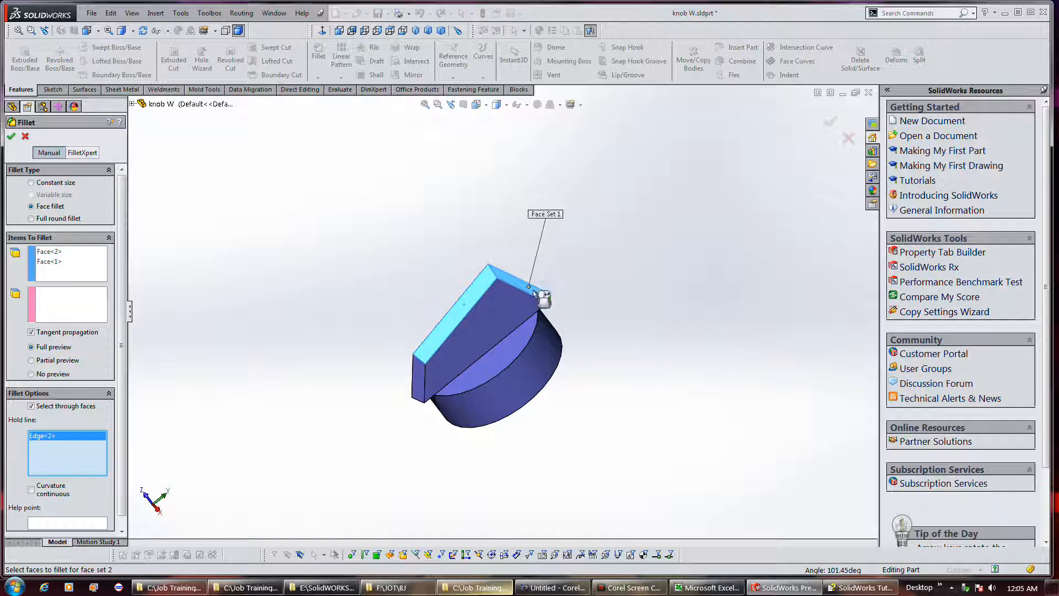
right_click(101, 276)
left_click(118, 277)
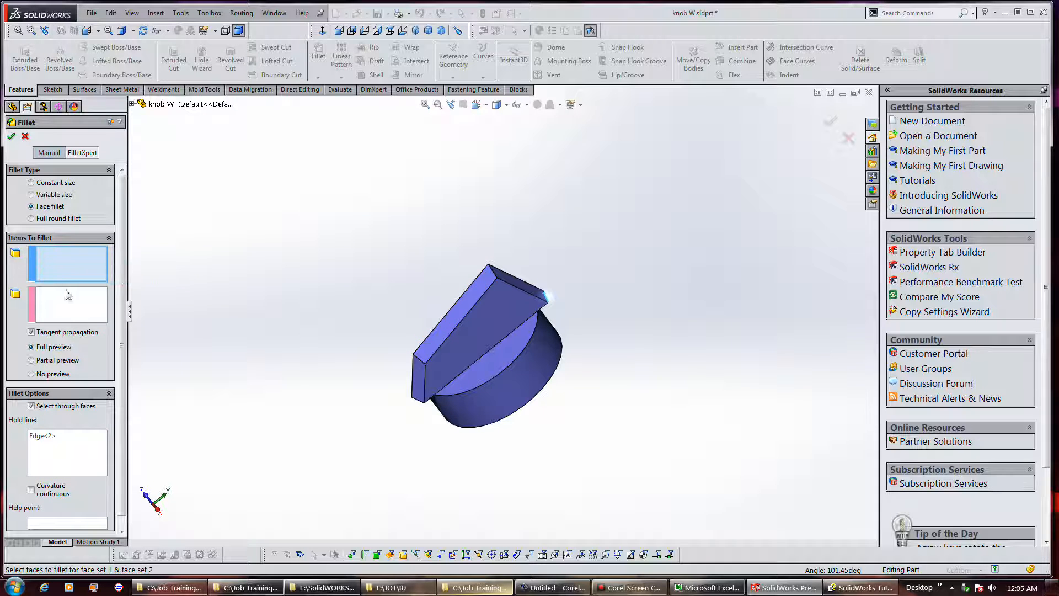
right_click(89, 453)
left_click(113, 461)
Assign the short face to face set one and the long narrow face to set two, with their shared edge as hold line
left_click(62, 263)
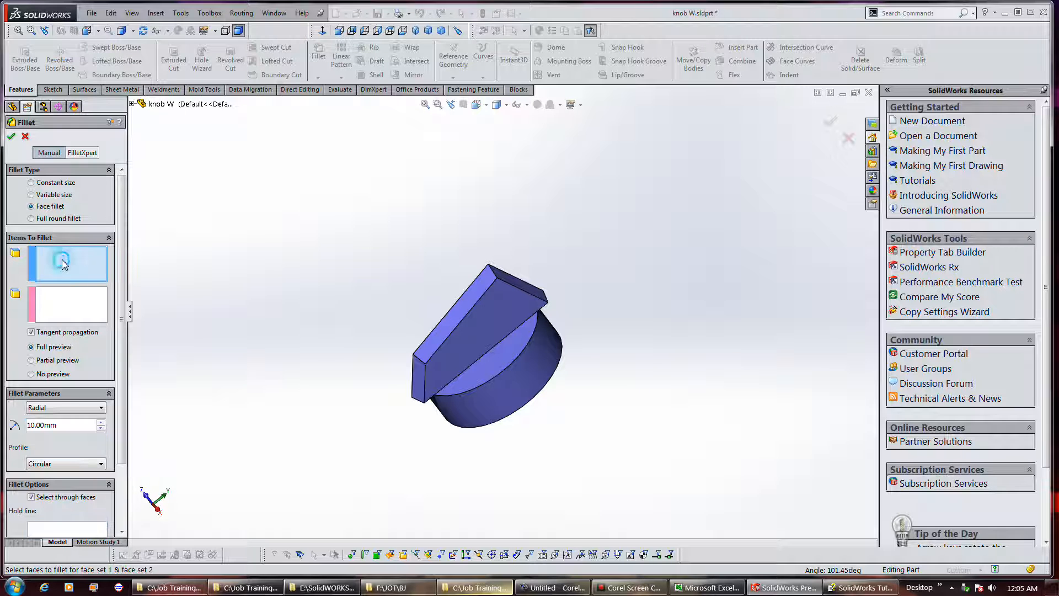
left_click(507, 277)
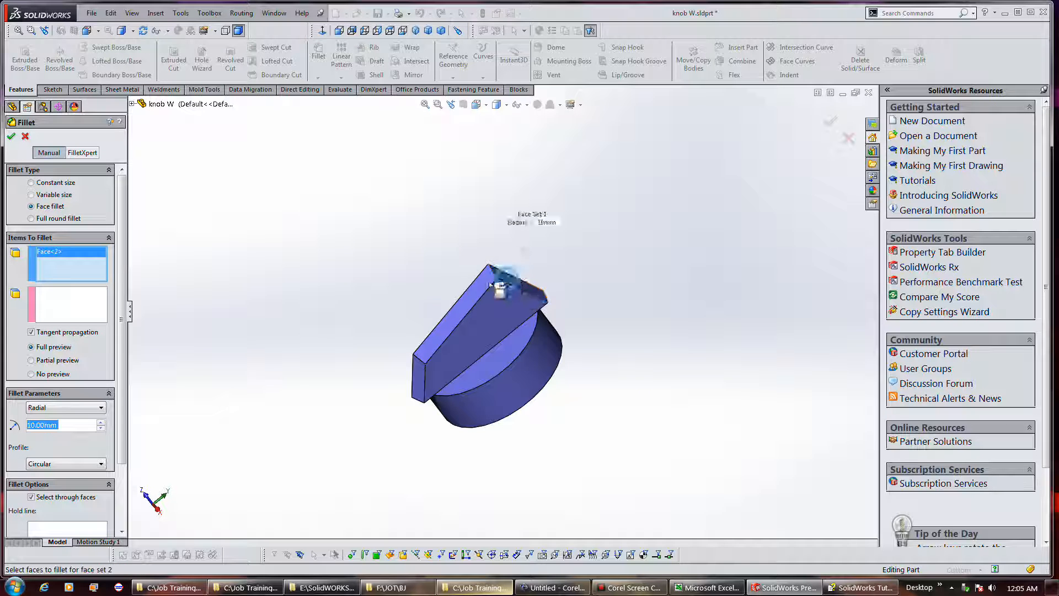
left_click(56, 292)
left_click(474, 298)
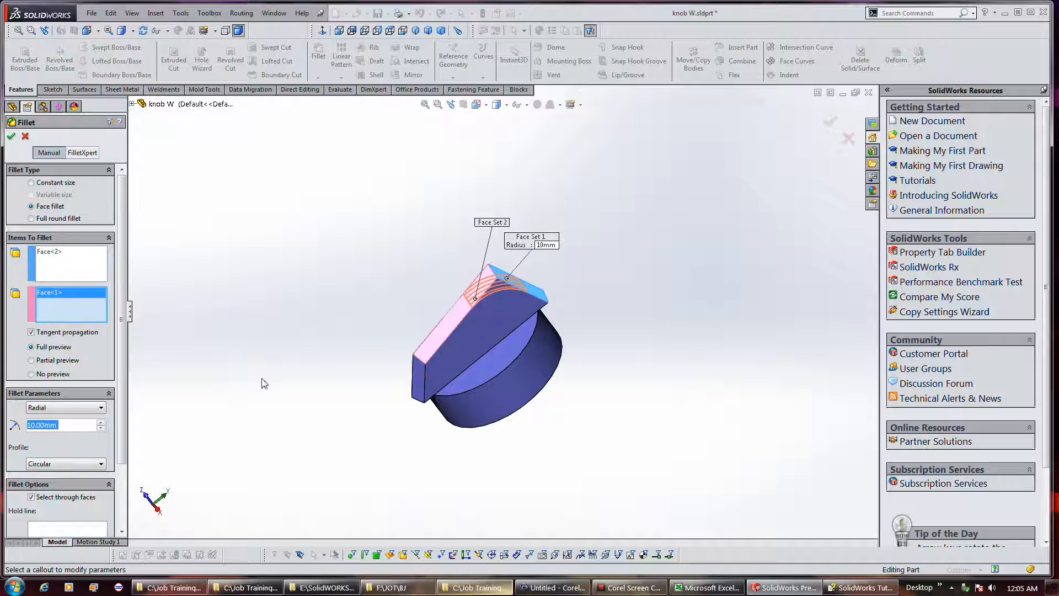
left_click(65, 527)
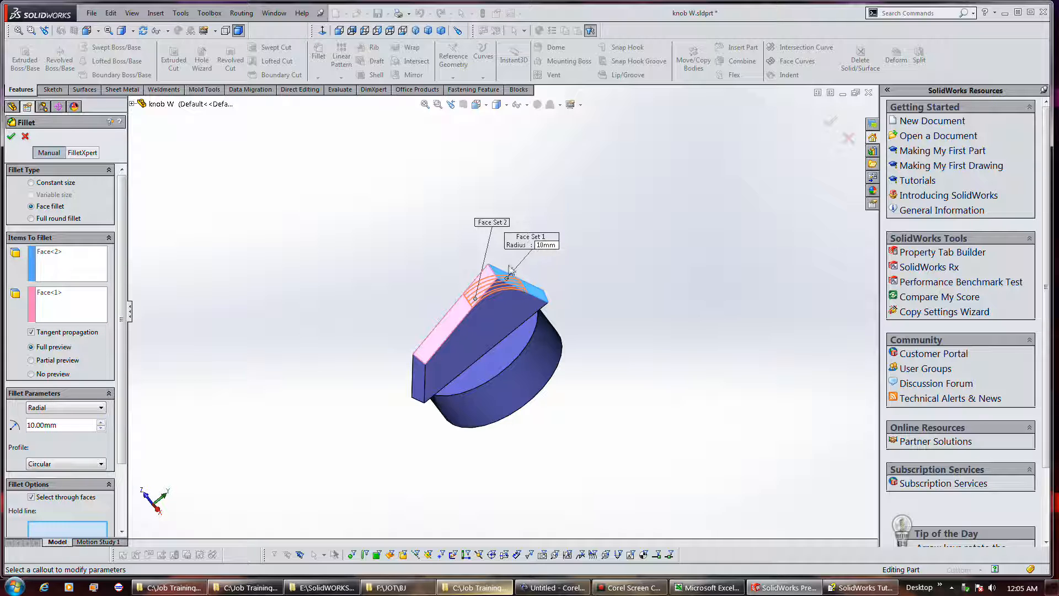
left_click(496, 277)
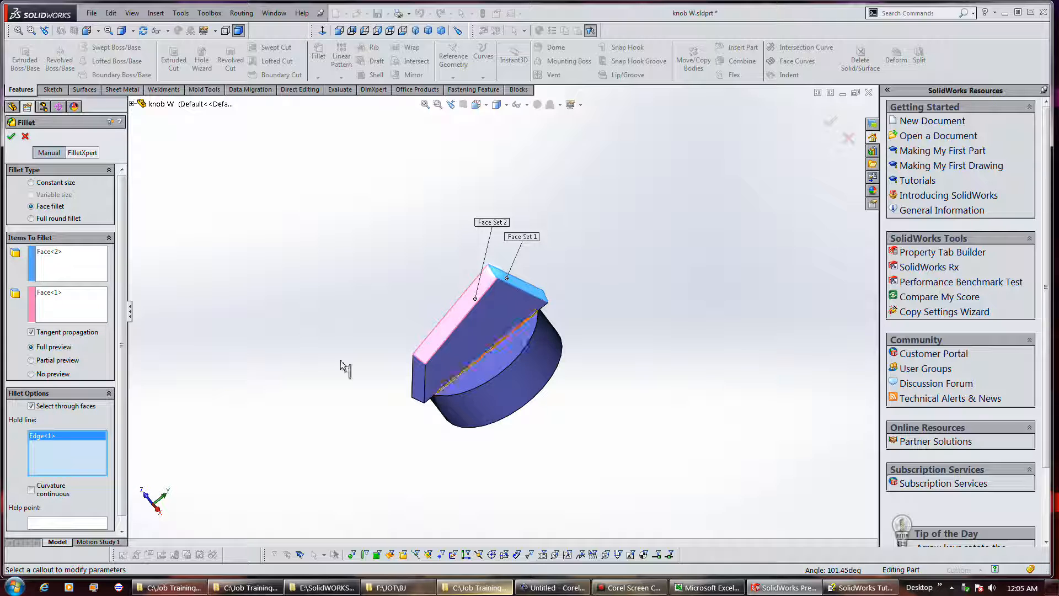
Try the short face's outer edge as hold line for the swapped face sets and cancel the fillet
right_click(47, 444)
left_click(91, 456)
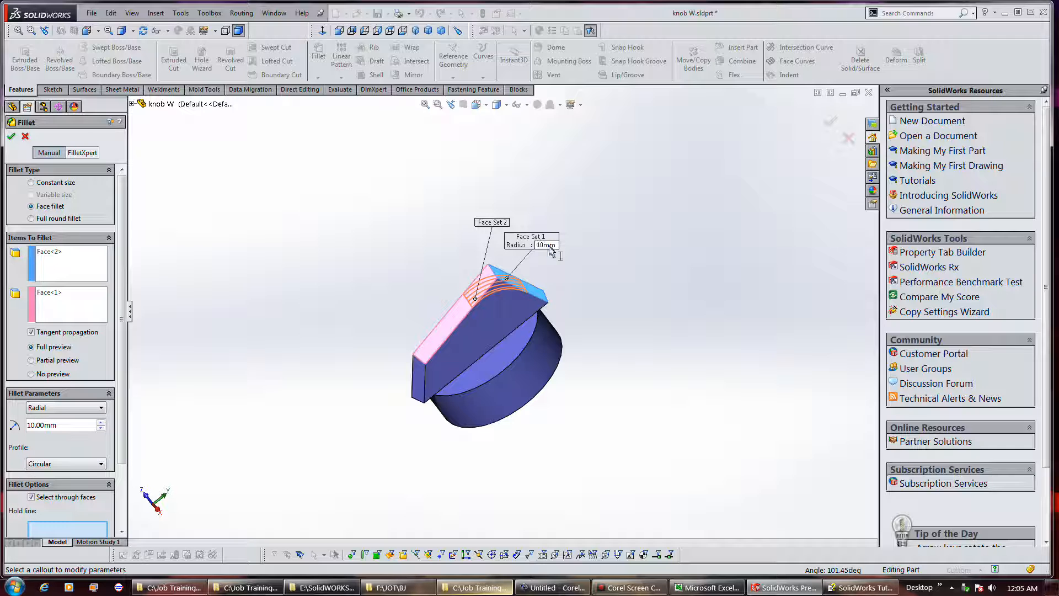
left_click(544, 299)
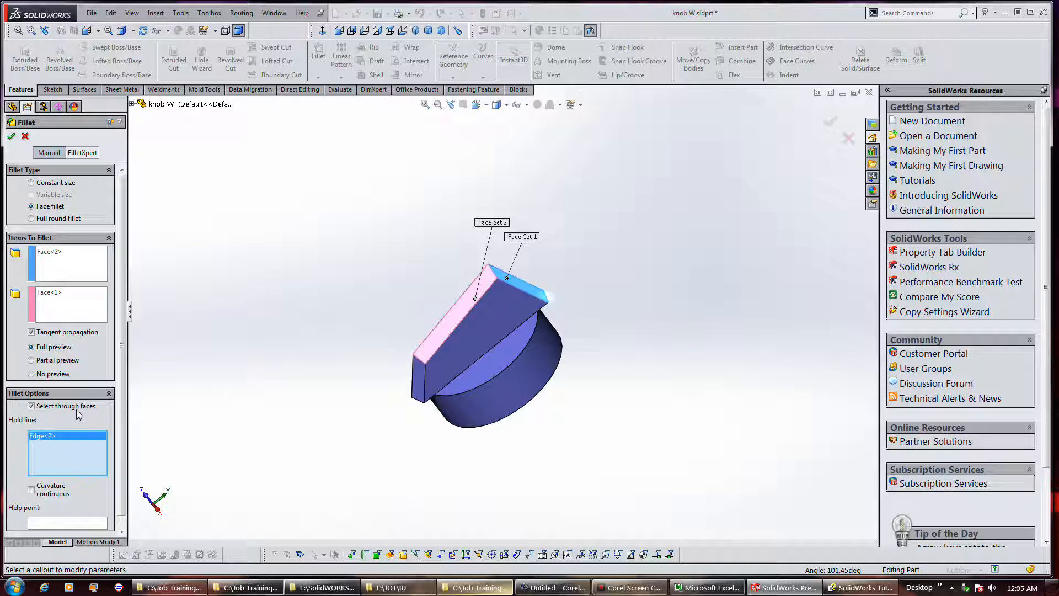
left_click(24, 136)
Try a face fillet between the handle's short face and long narrow face with the short face's outer edge as hold line, and cancel it
left_click(318, 52)
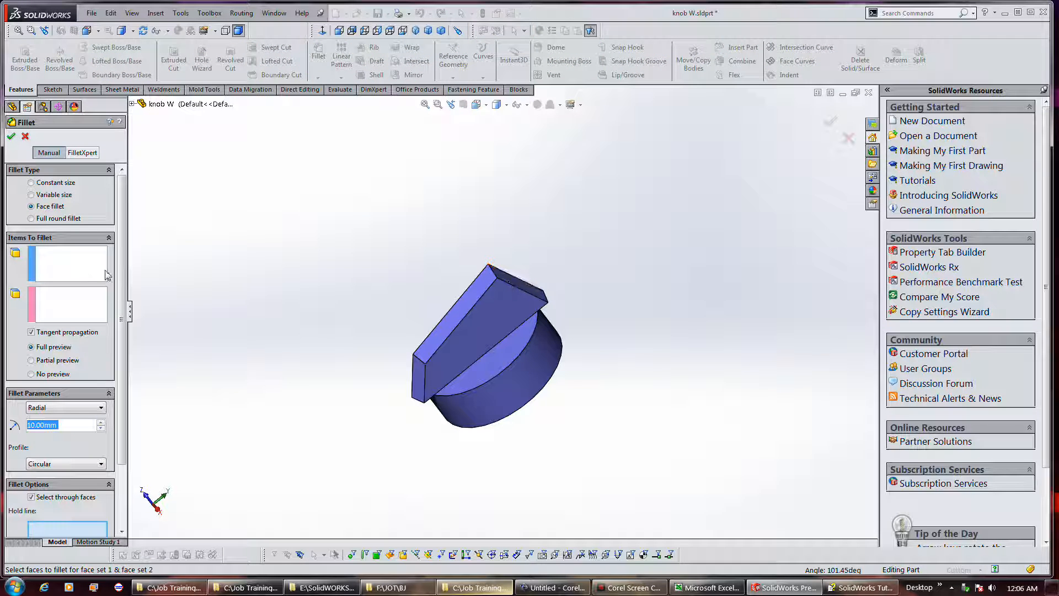
left_click(525, 285)
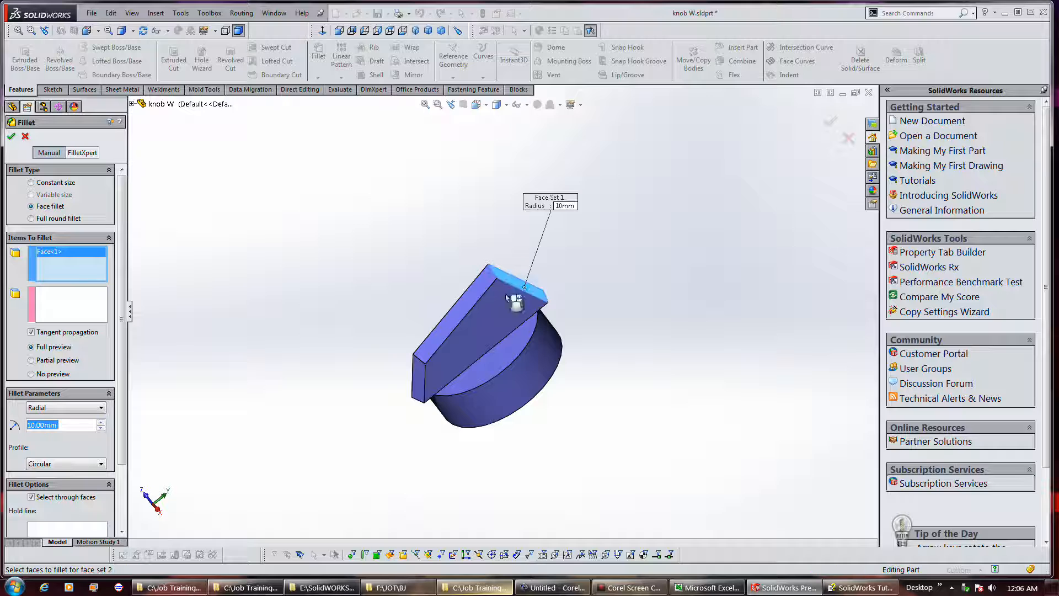
left_click(92, 323)
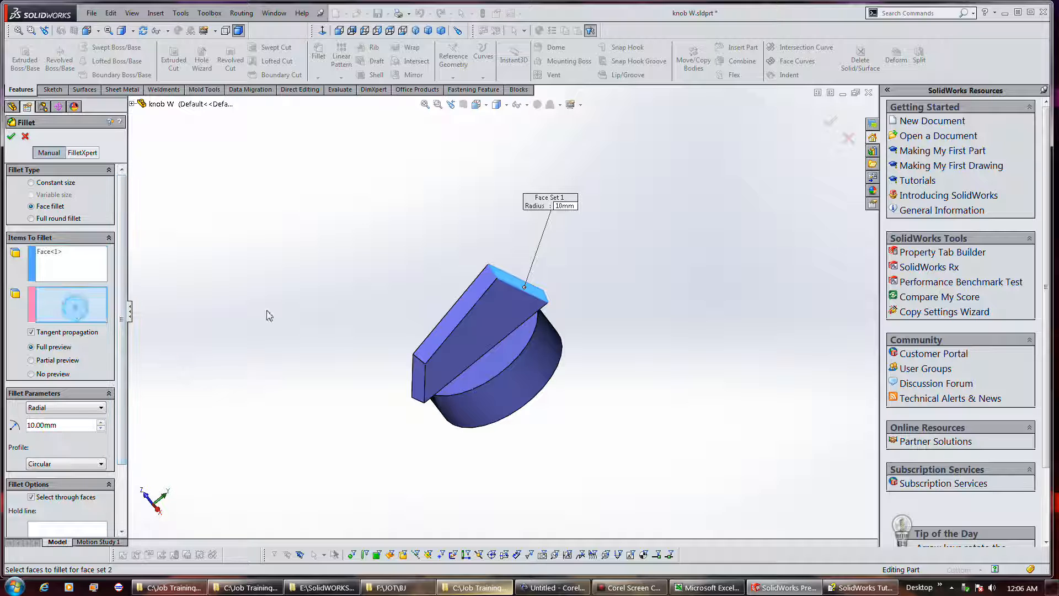
left_click(462, 306)
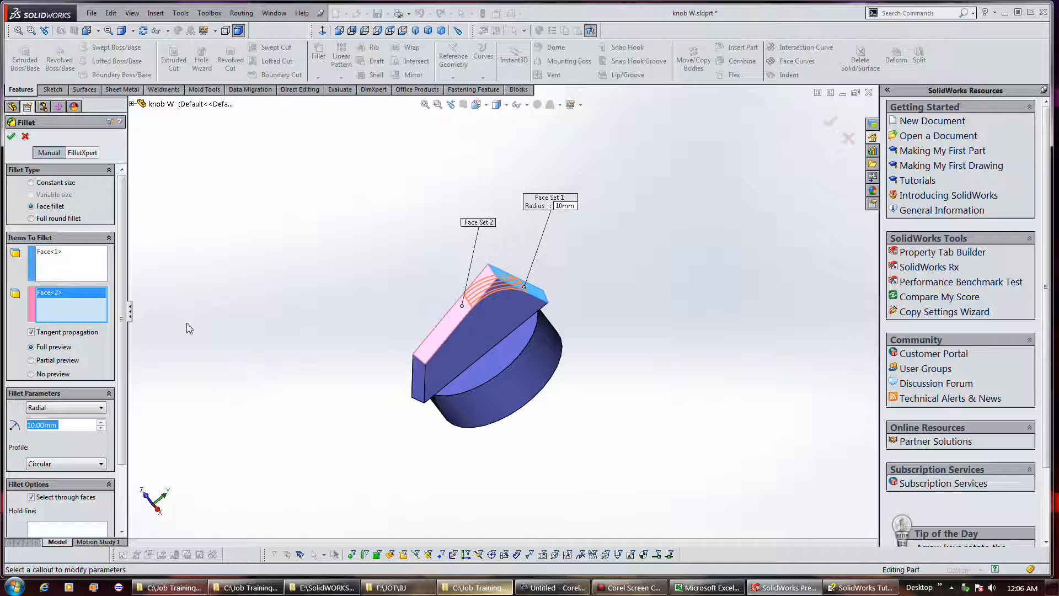
left_click(69, 529)
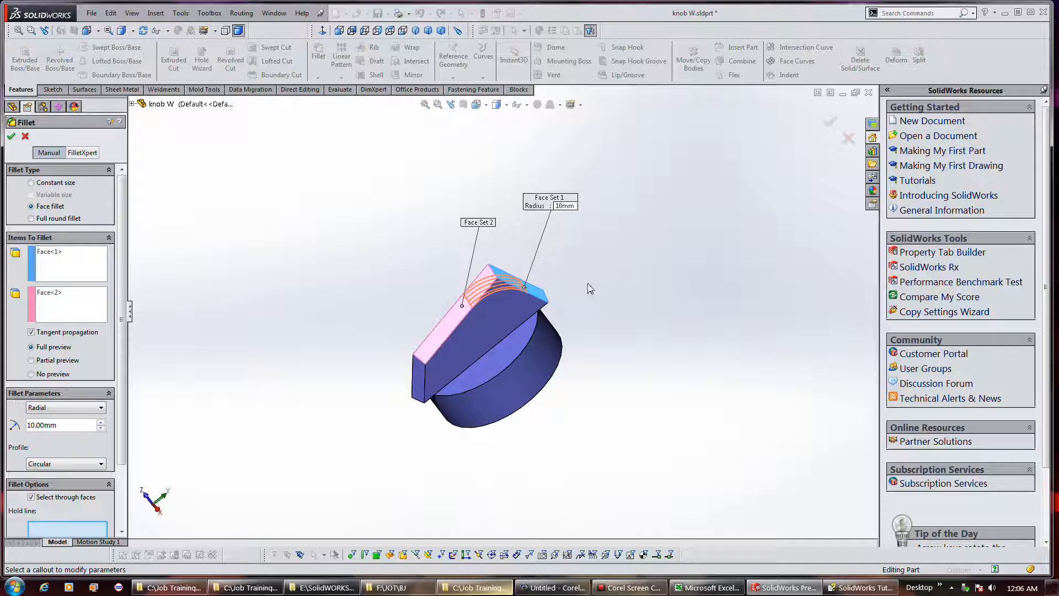
left_click(548, 299)
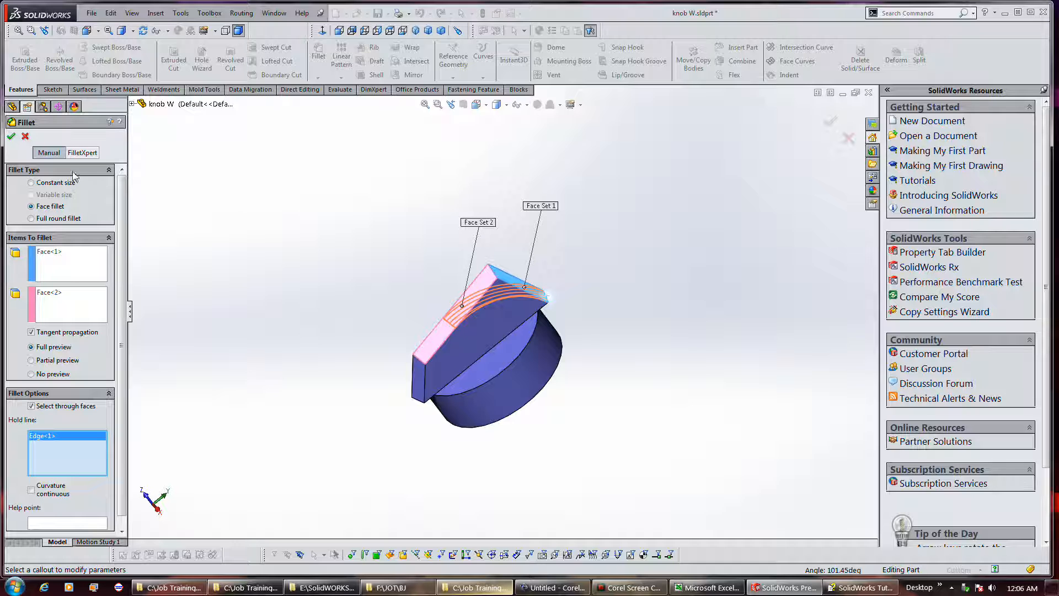
left_click(25, 137)
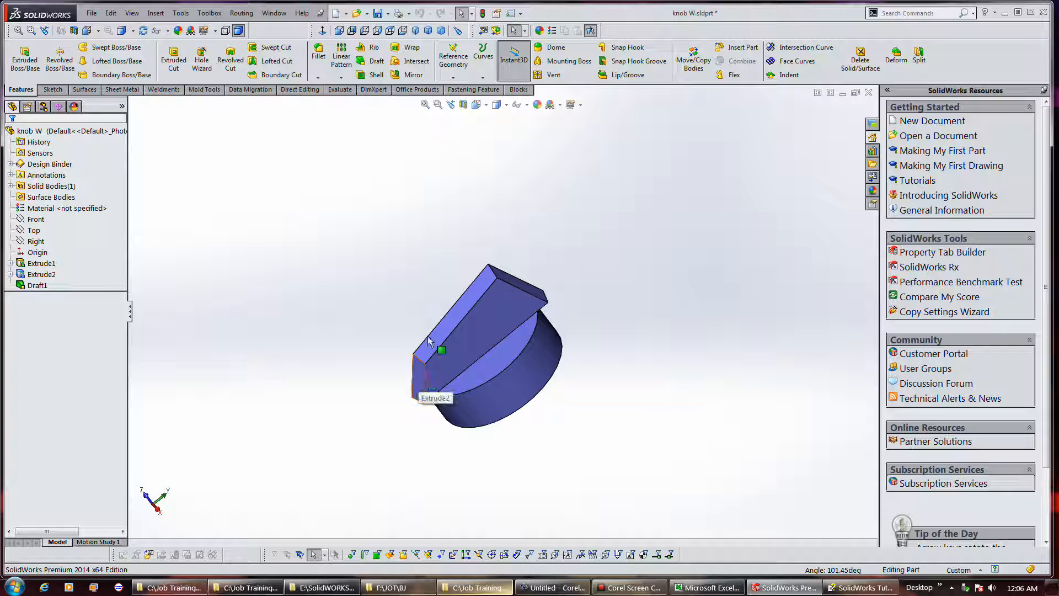
Create a face fillet between the handle's long narrow face and the adjoining small end face, using the end face's lower edge as hold line
left_click(319, 59)
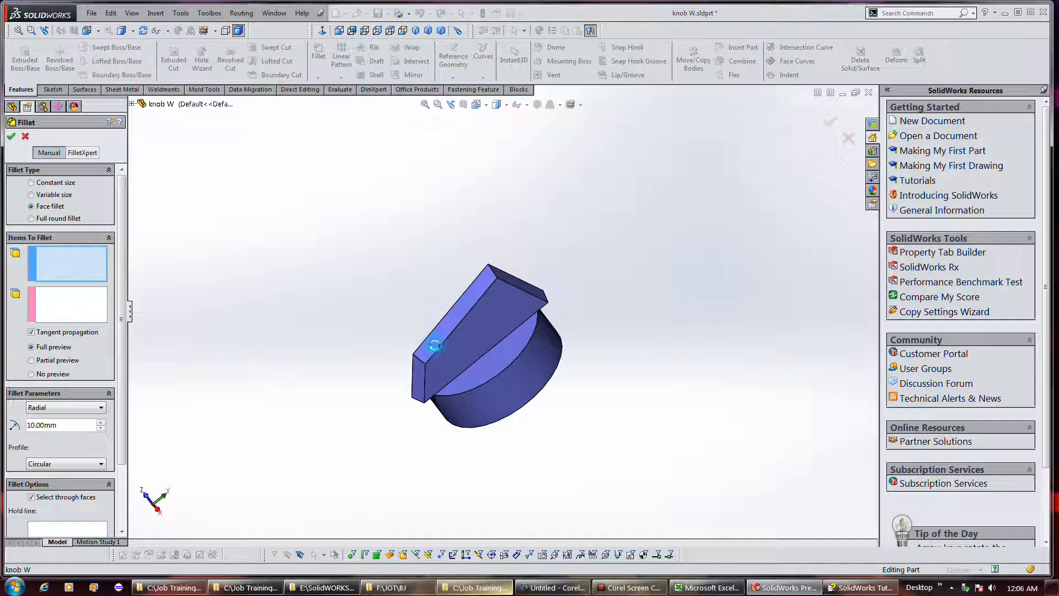
left_click(434, 344)
left_click(91, 312)
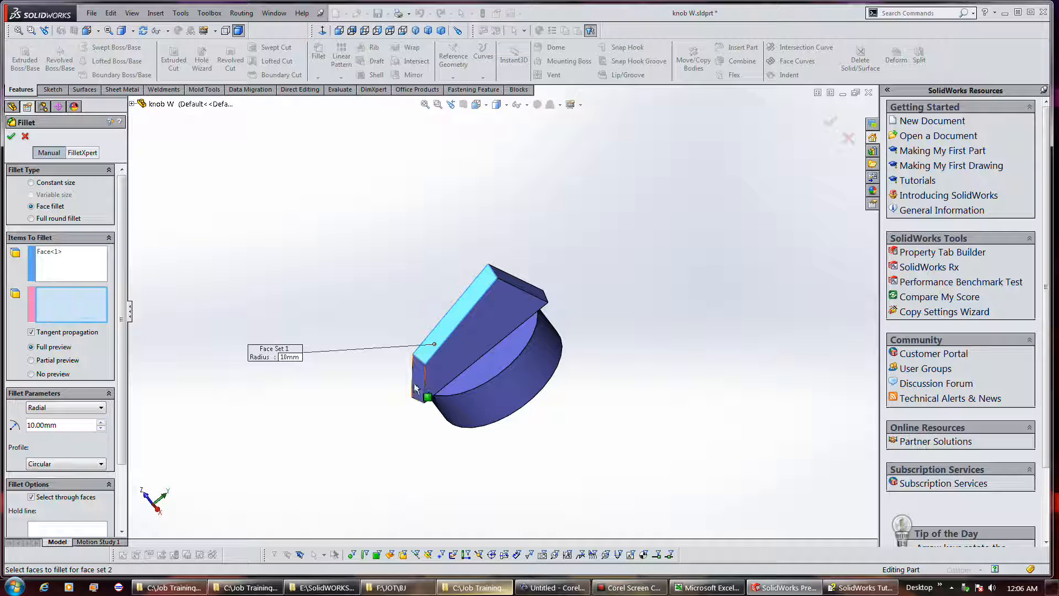
left_click(417, 383)
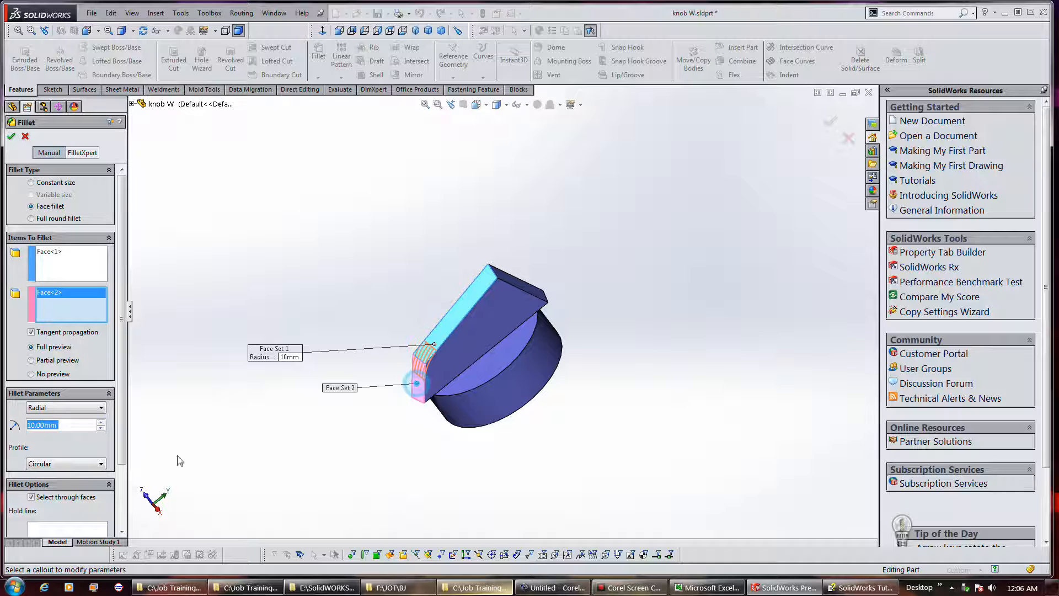
left_click(88, 528)
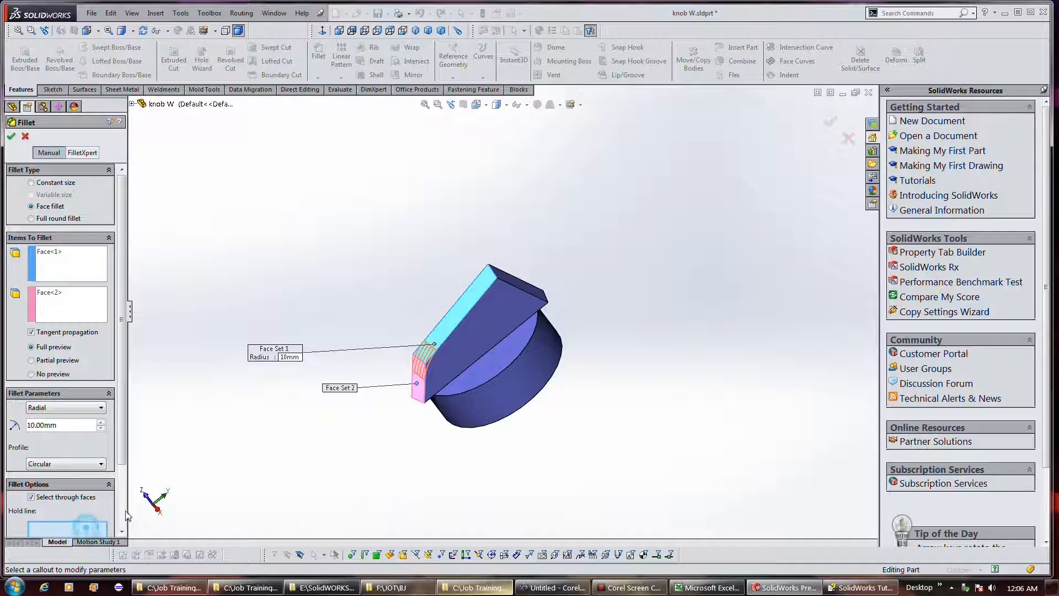
left_click(423, 408)
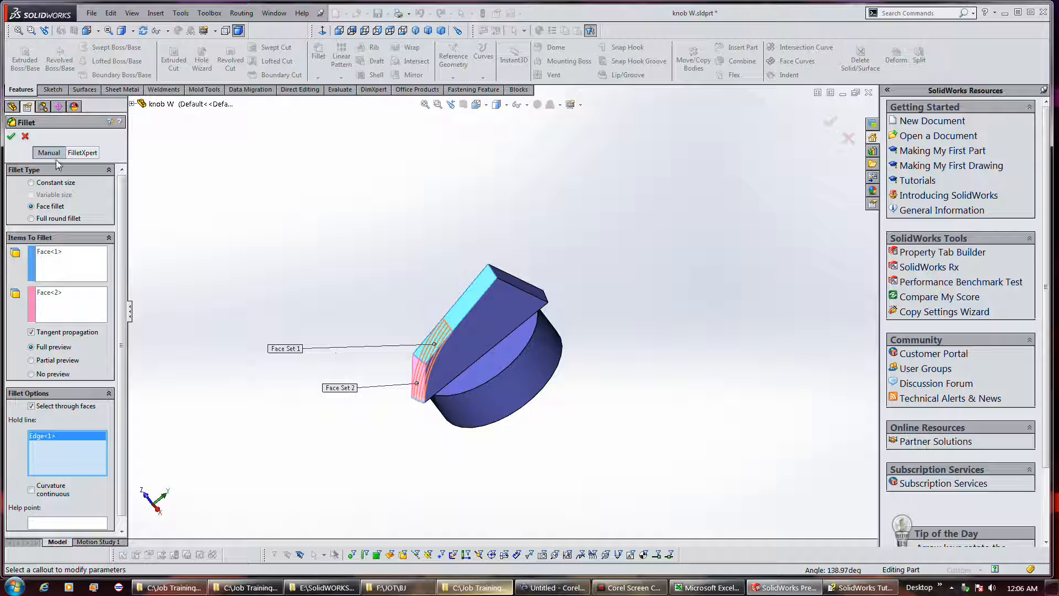
left_click(11, 135)
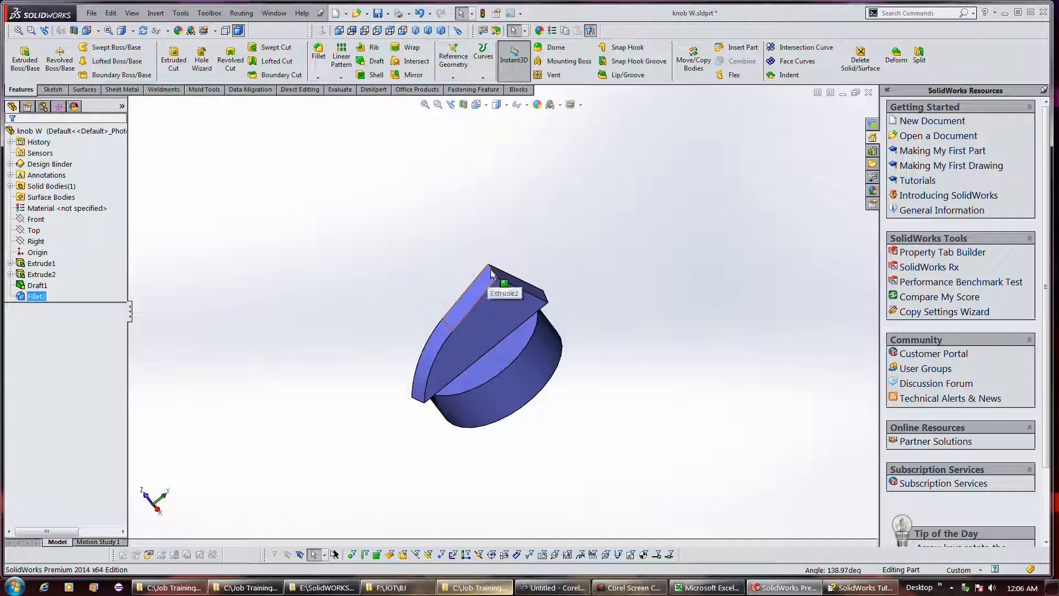
left_click(543, 299)
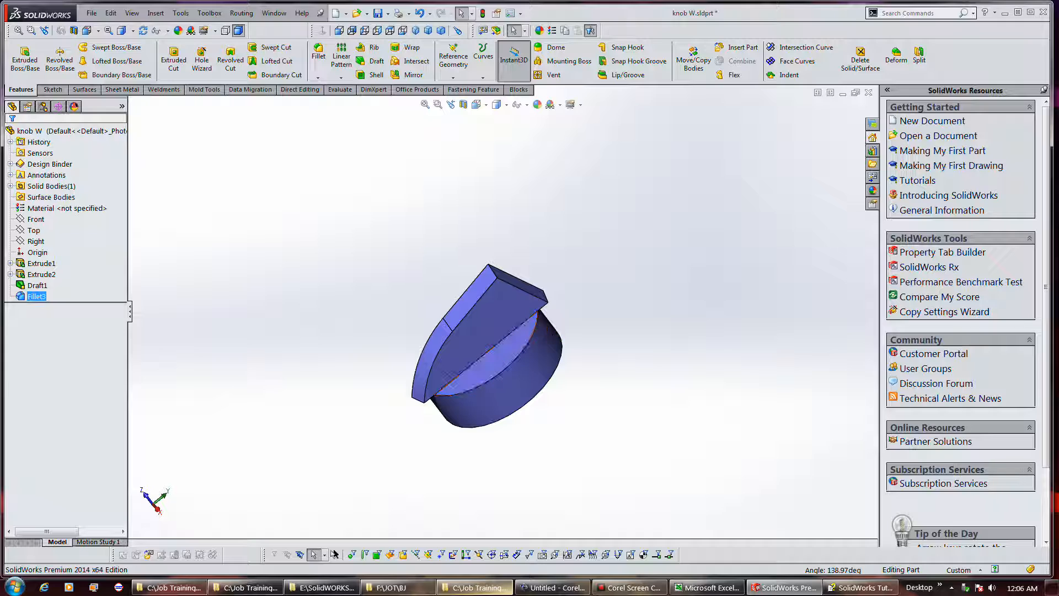
left_click_drag(1009, 107, 1058, 85)
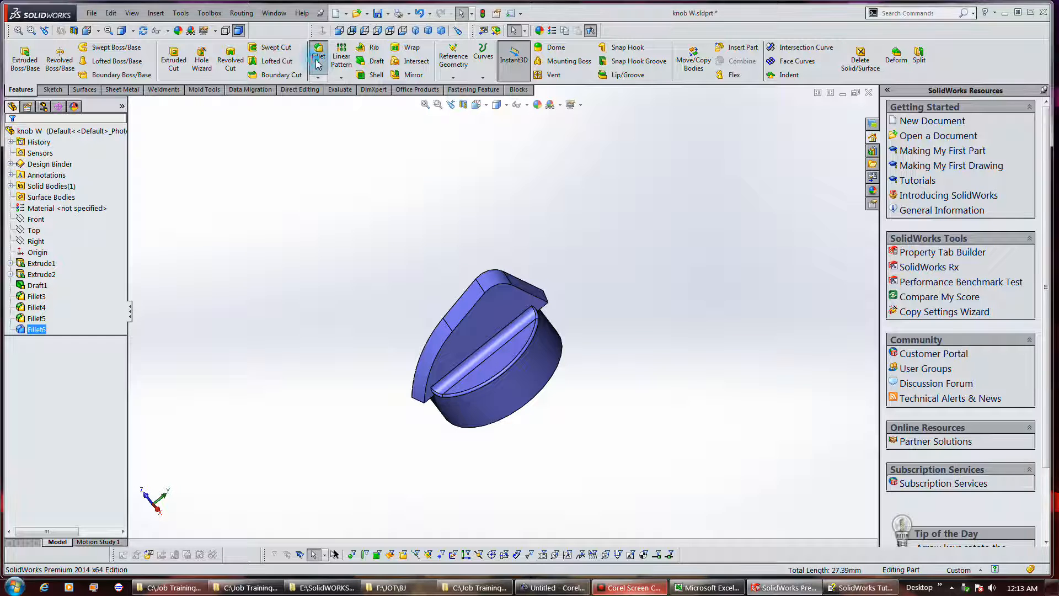
Start a variable size fillet and select the four connected edges along one side of the handle's rounded outline
left_click(318, 62)
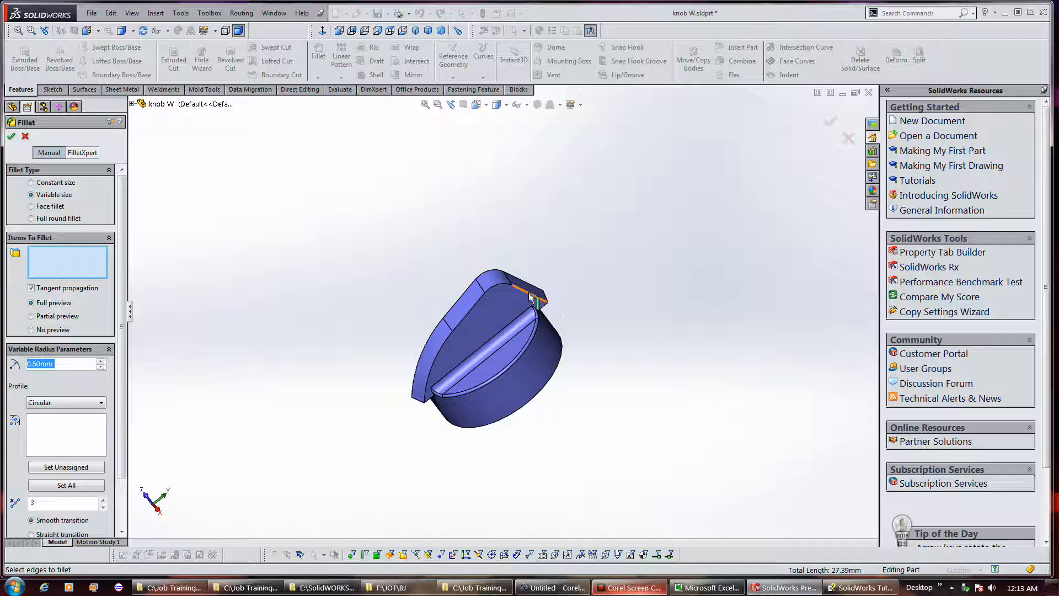
left_click(498, 288)
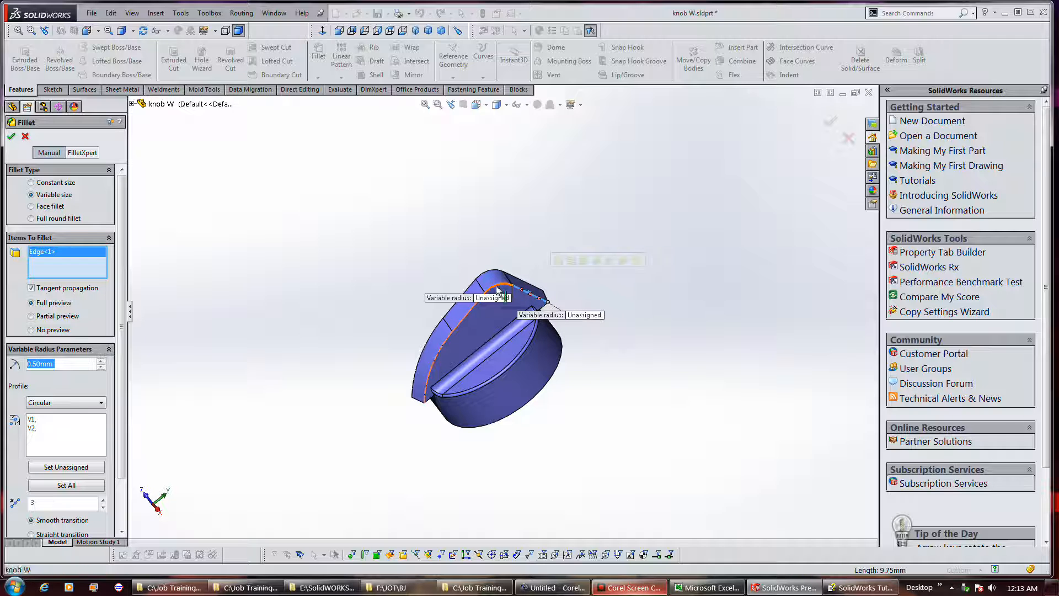
left_click(471, 308)
left_click(463, 321)
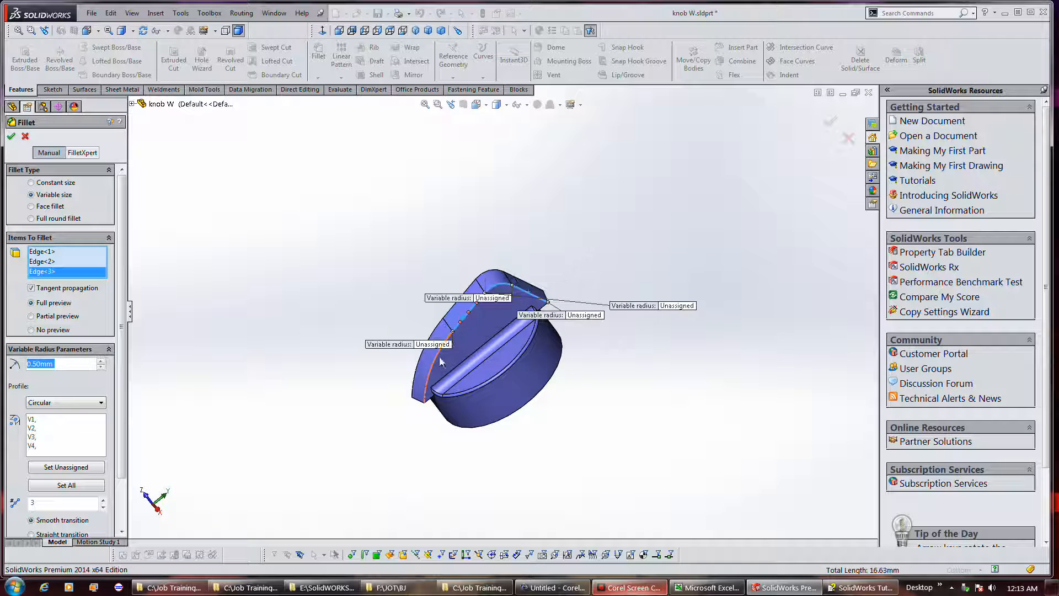
left_click(437, 362)
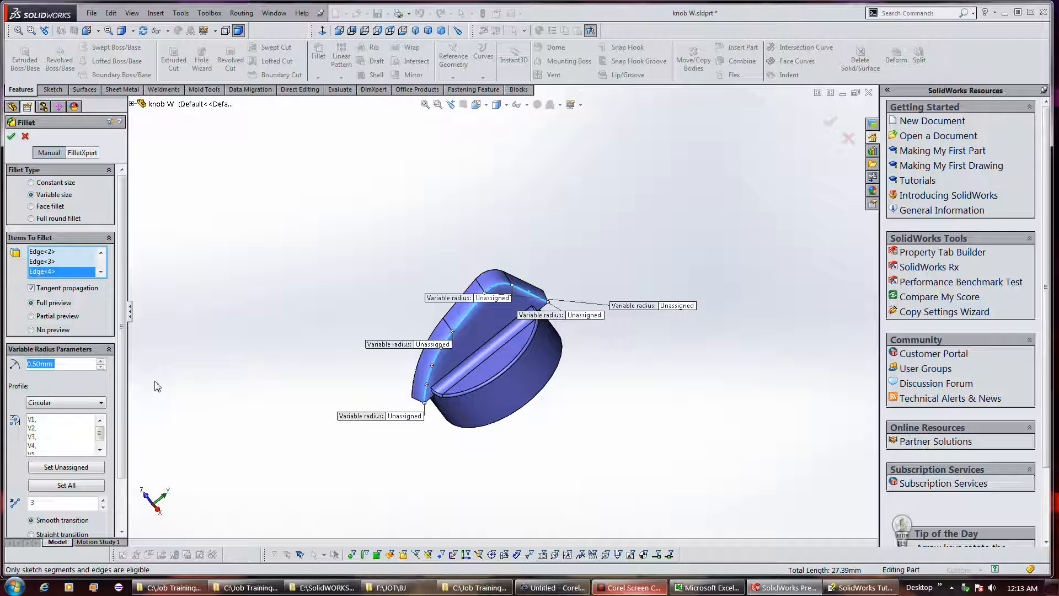
Set the radius at point V1 to 1 mm and at V2 and all unassigned points to 1.5 mm
left_click(59, 420)
type("1")
key("Return")
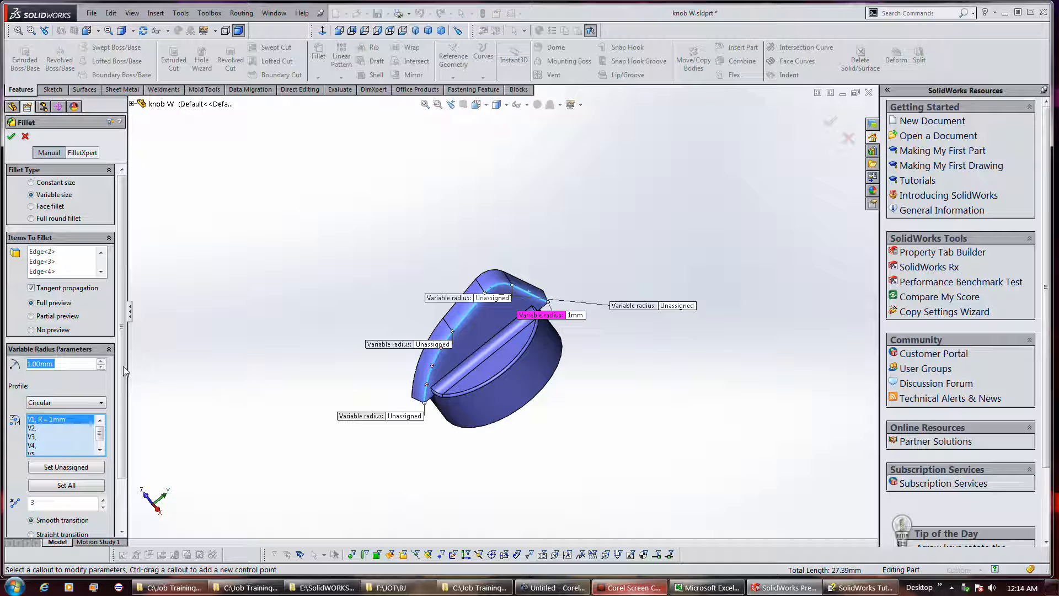
left_click(45, 428)
type("1.5")
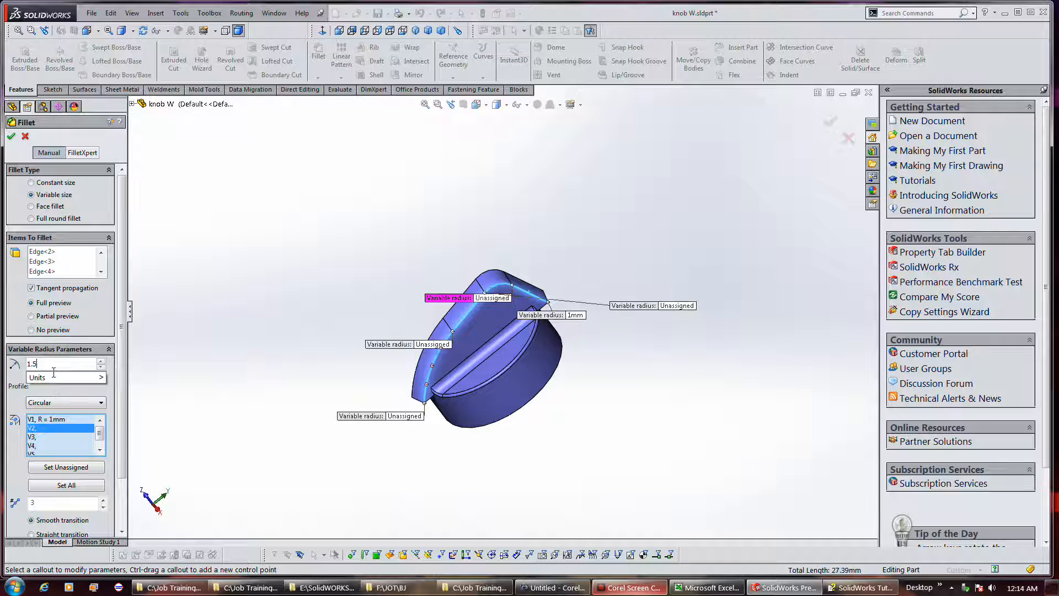
key("Return")
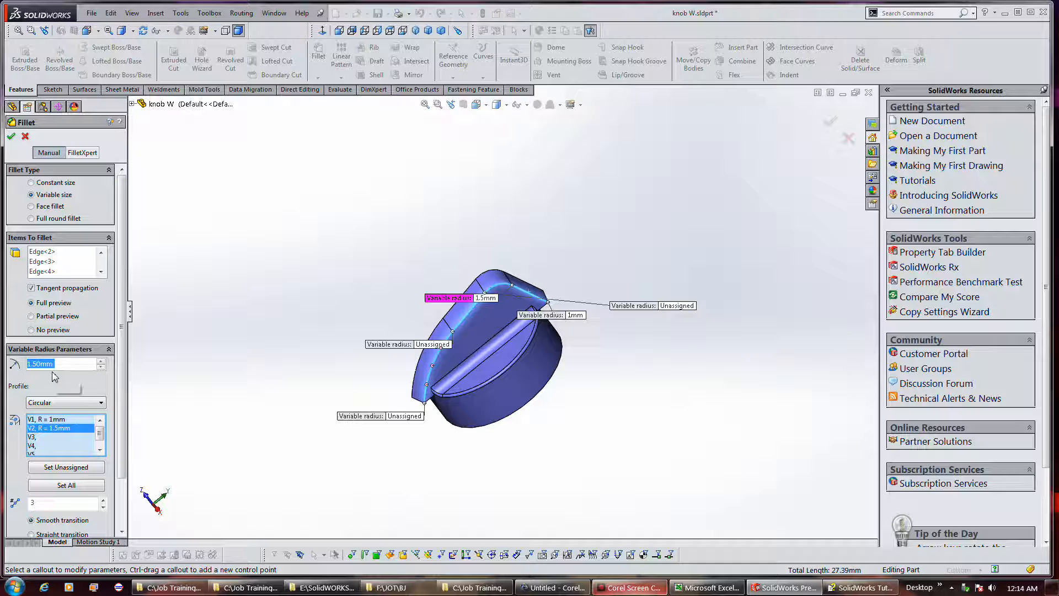
left_click(65, 467)
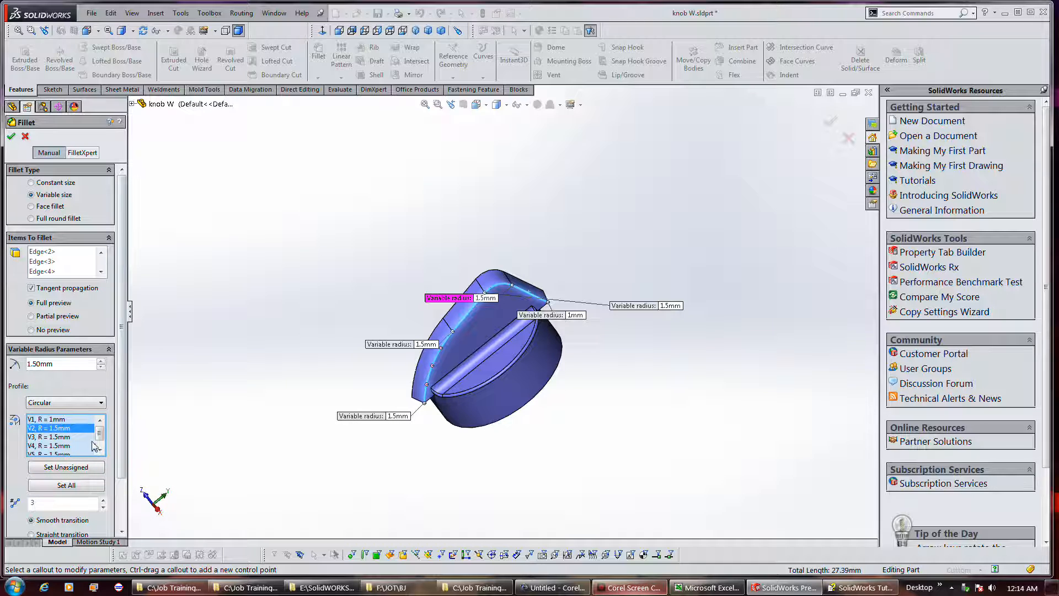
scroll(92, 444, "down", 1)
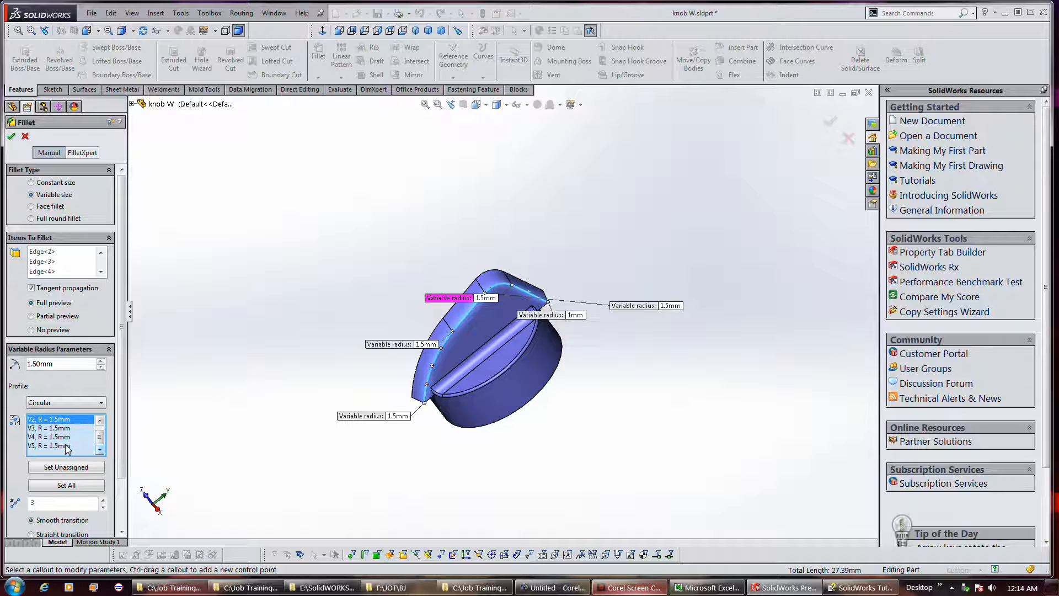
Set the variable radius at the outline's last end point, V5, to 1 mm and create the fillet
left_click(396, 416)
type("1")
key("Return")
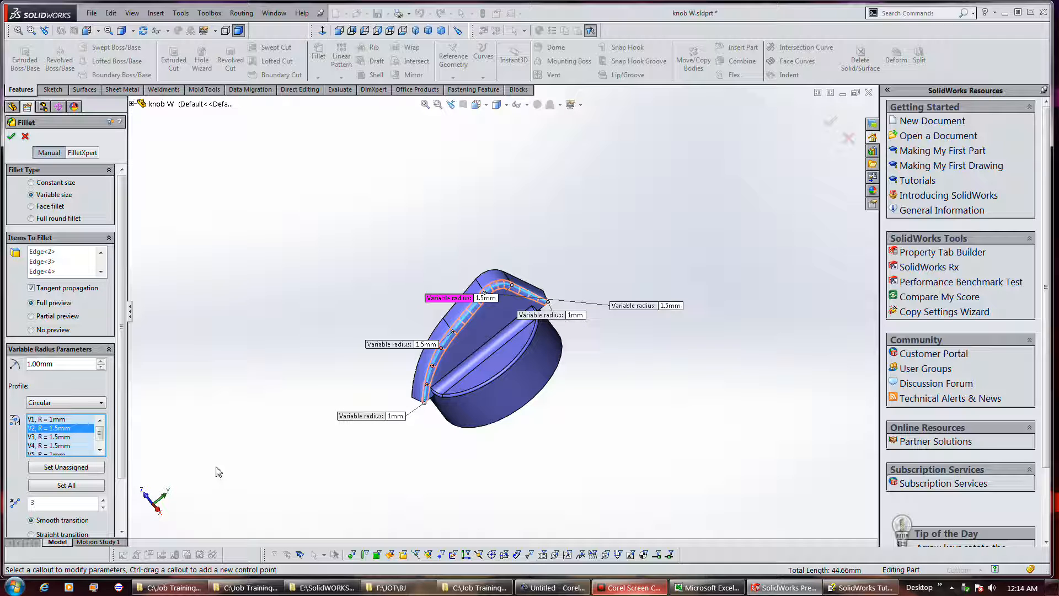
left_click(12, 135)
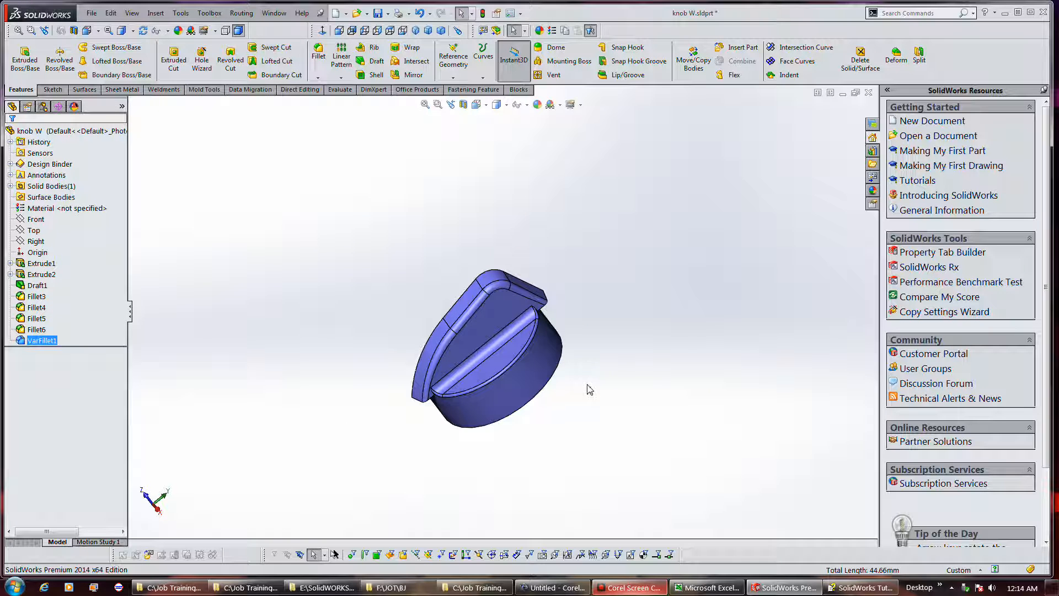
Place the metric keyways library feature "bore with square keyway bs 4500p1" on the flat circular underside of the knob
middle_click_drag(620, 381, 597, 402)
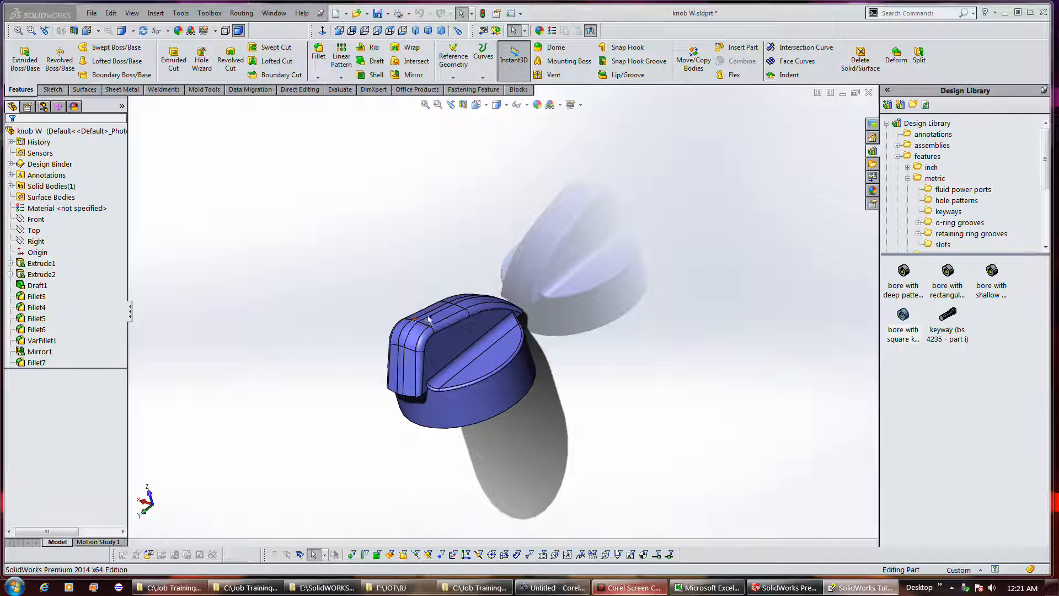
middle_click_drag(506, 302, 546, 157)
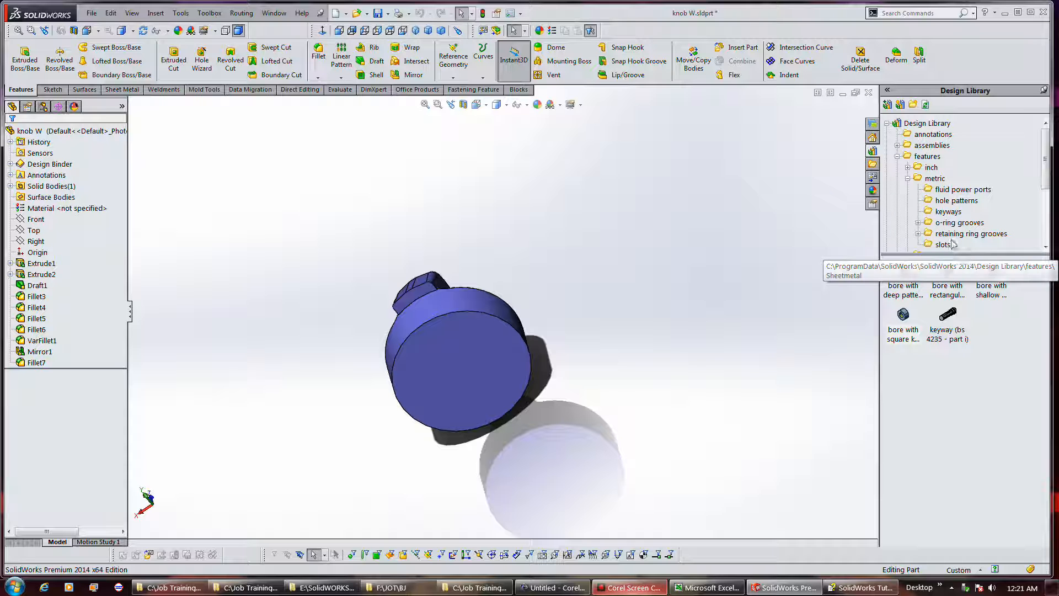
left_click(927, 215)
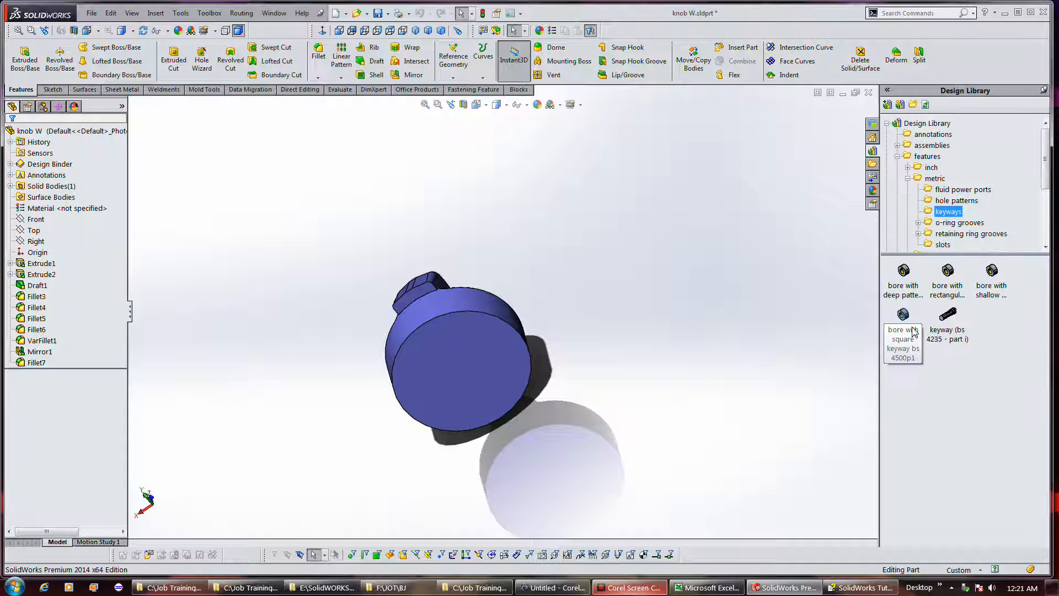
mouse_move(914, 331)
left_click_drag(914, 331, 466, 372)
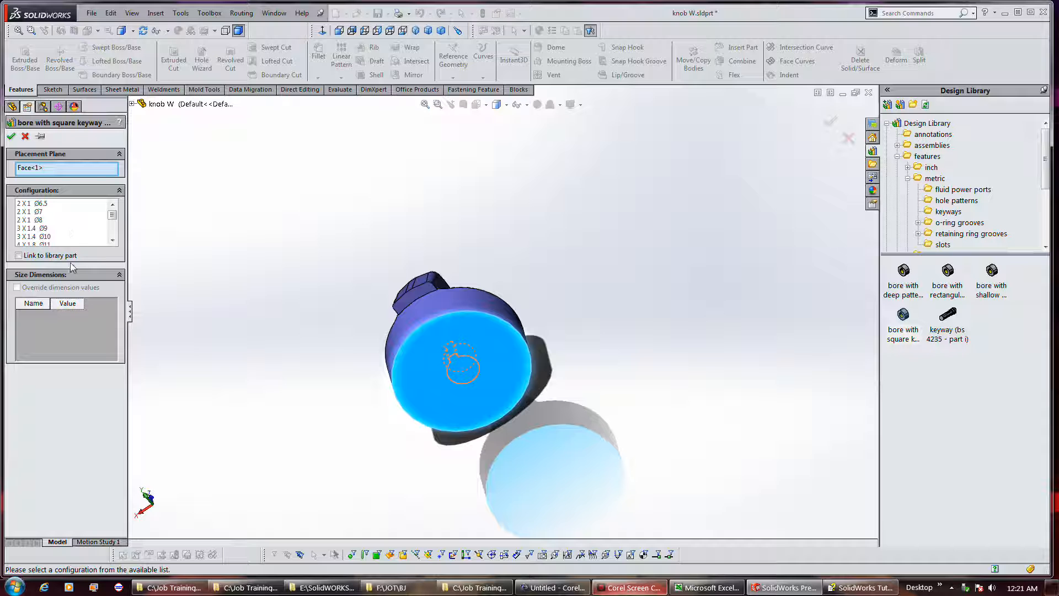
Choose the 2 X 1 Ø7 configuration linked to the library part, and locate the bore from the underside's circular edge
left_click(29, 212)
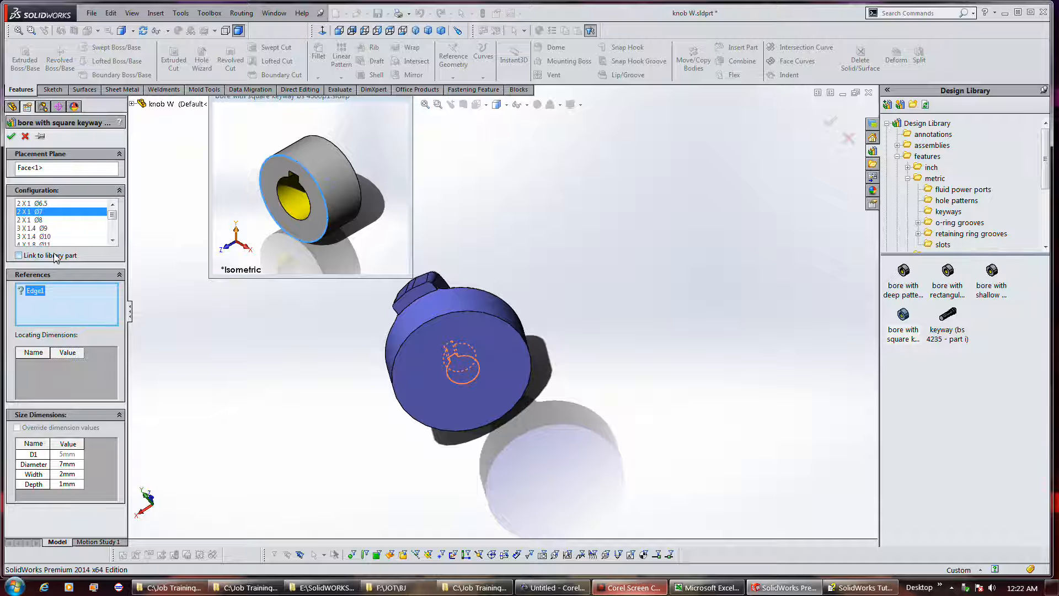
left_click(56, 256)
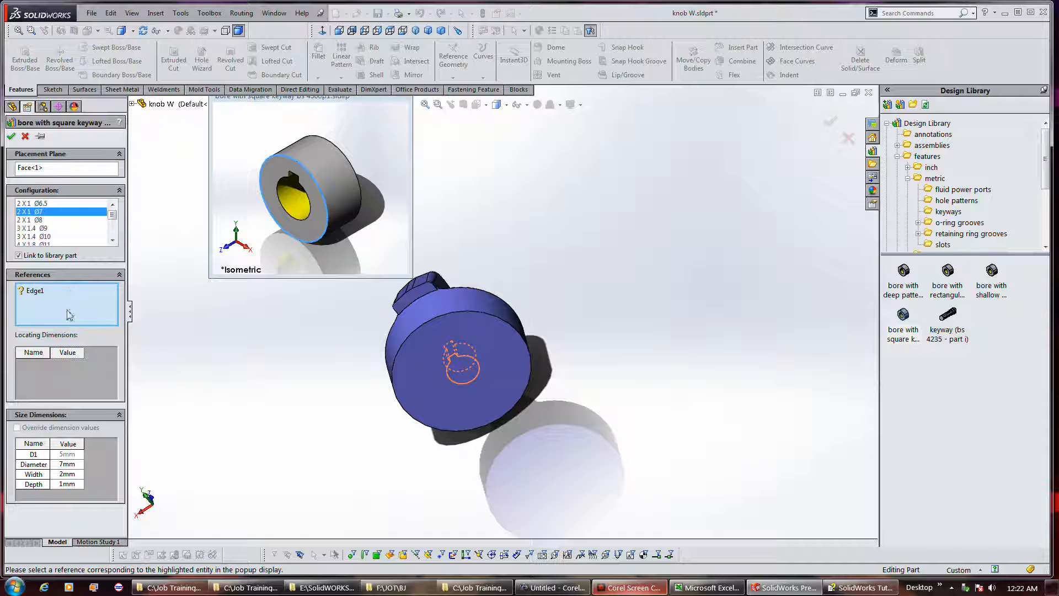
left_click(413, 330)
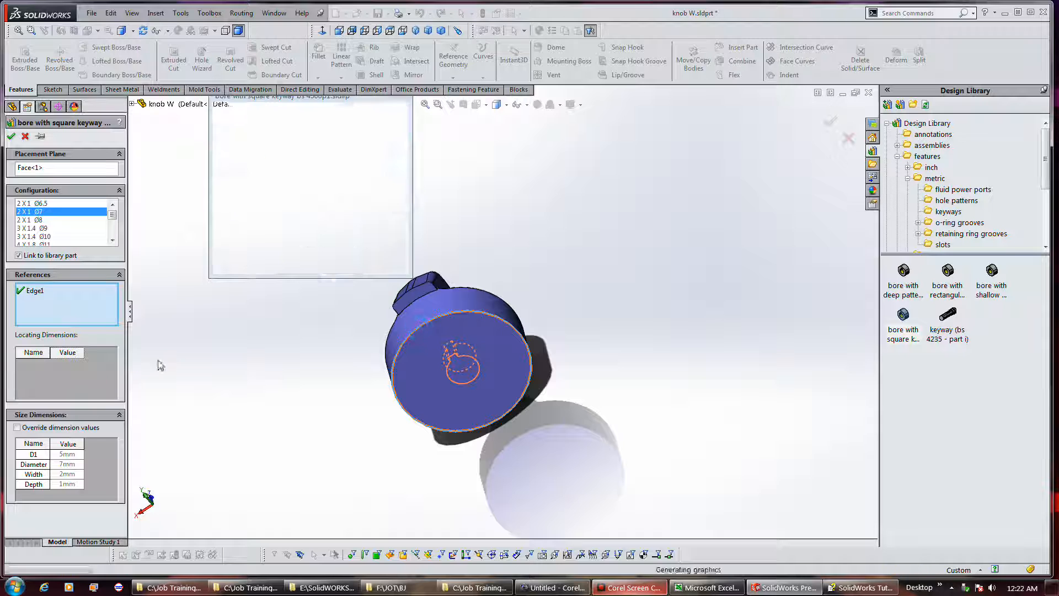
left_click(396, 379)
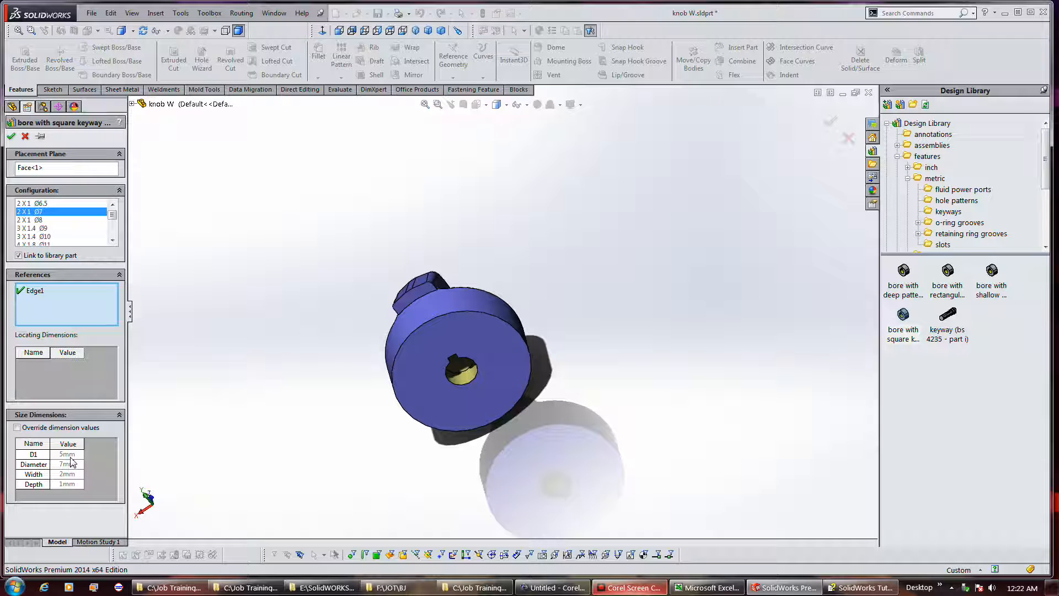
Try the 3 X 1.4 Ø9 and 4 X 1.8 Ø11 configurations, return to 2 X 1 Ø7, and finish placing the bore
left_click(42, 228)
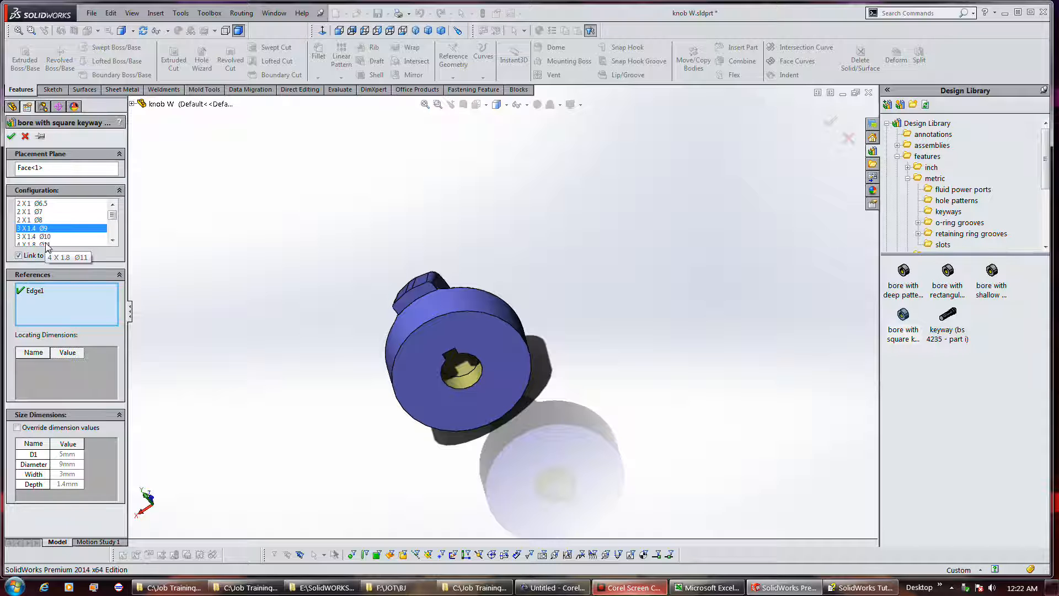
left_click(45, 244)
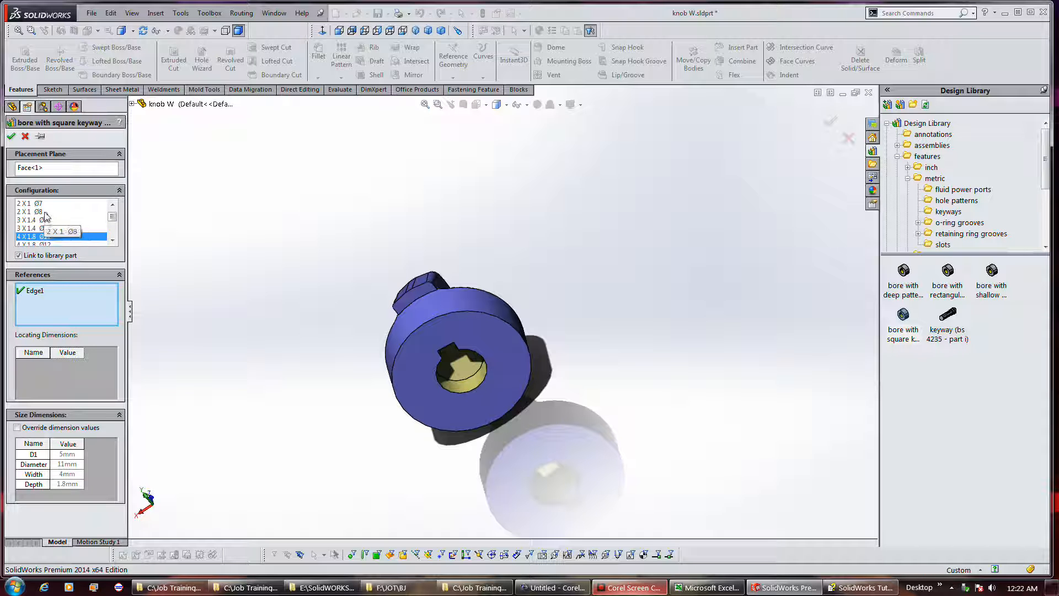
left_click(42, 203)
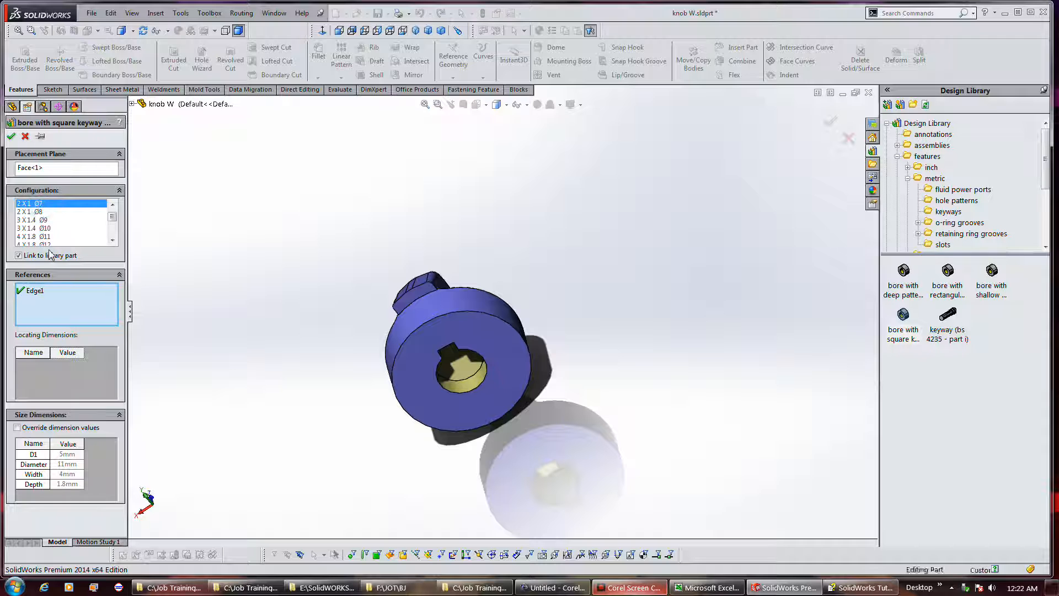
left_click(11, 136)
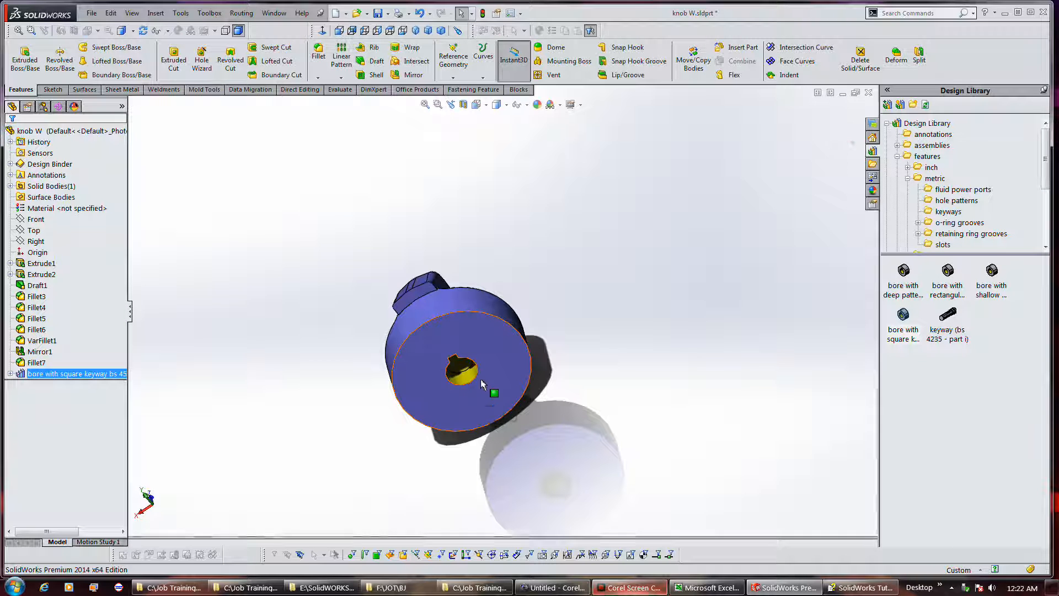
Open the placed bore feature's definition and review its size dimensions
middle_click_drag(607, 370, 521, 404)
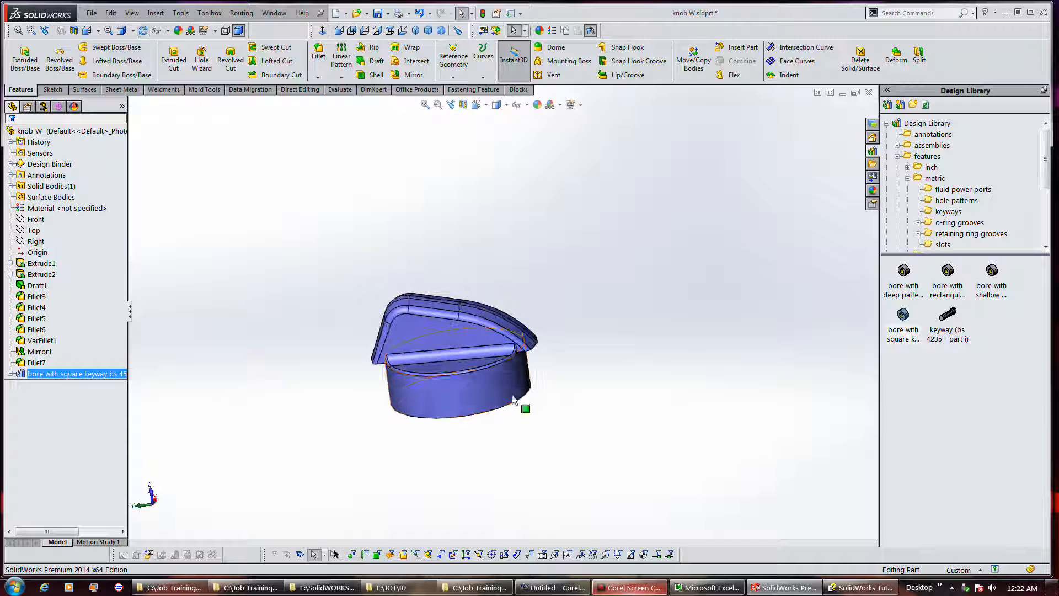
left_click(39, 330)
middle_click_drag(383, 295, 407, 306)
left_click(269, 288)
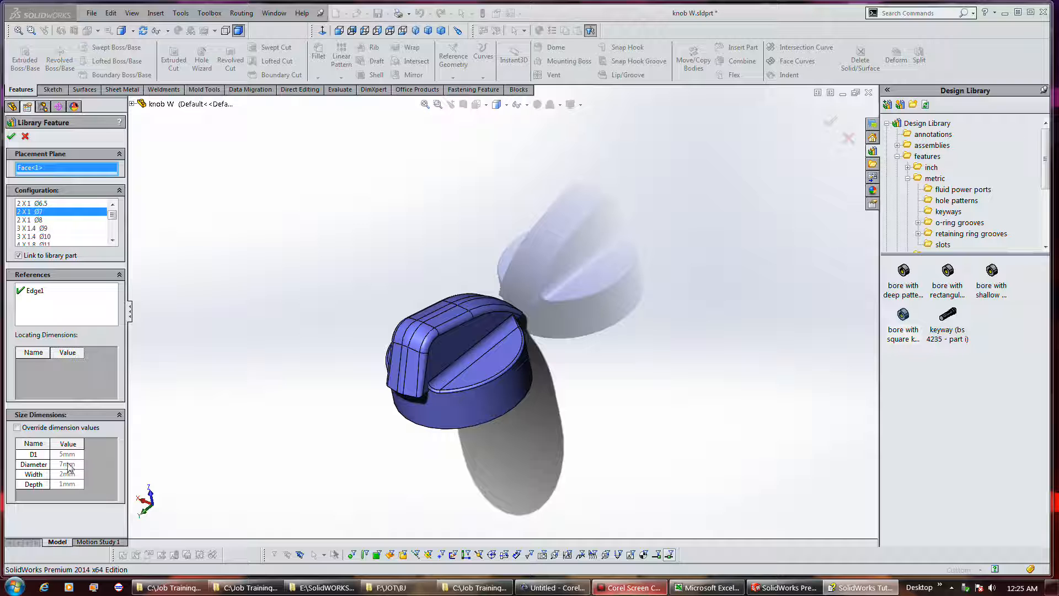
left_click(11, 136)
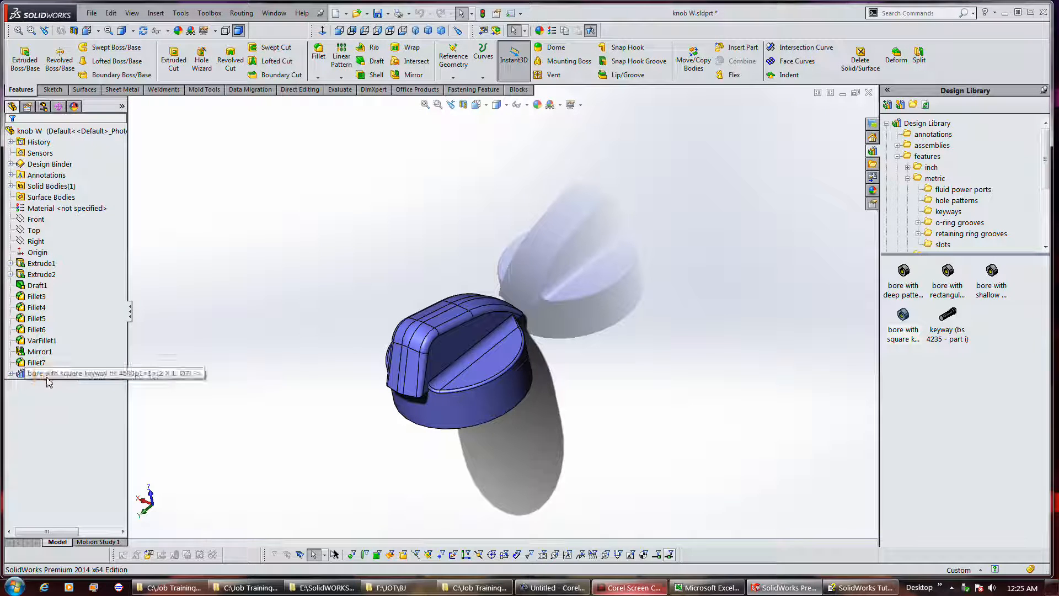
Edit the bore library feature in context and set the Keyway cut's end condition to Through All
right_click(47, 375)
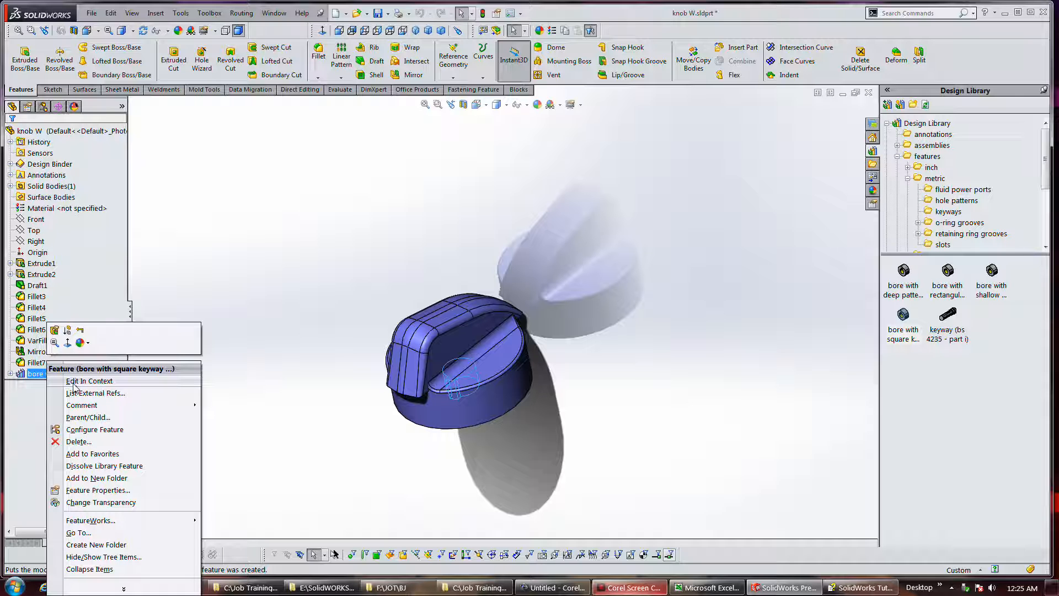
left_click(73, 386)
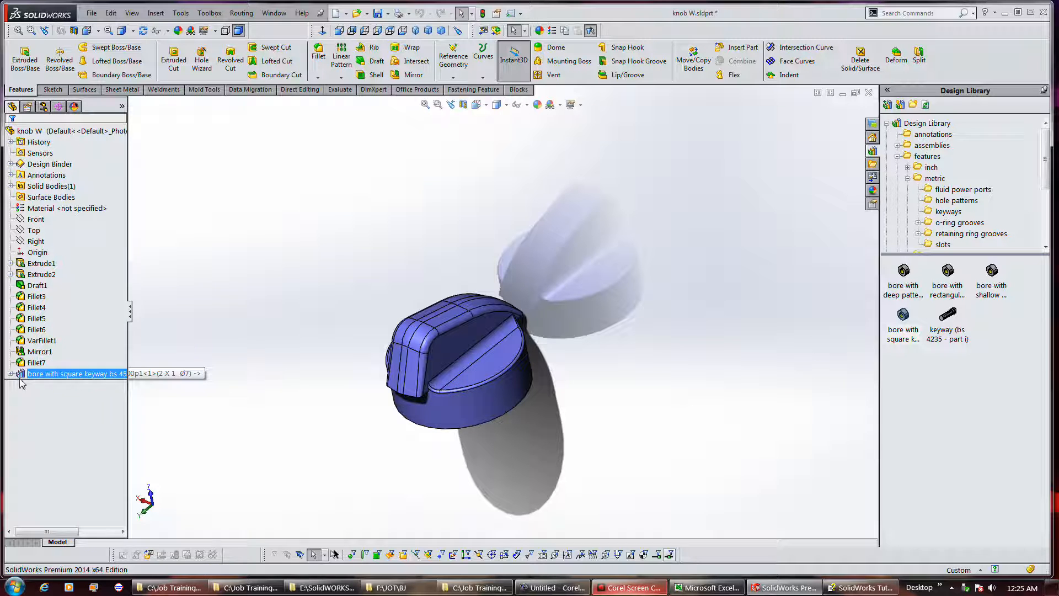
left_click(22, 297)
right_click(34, 298)
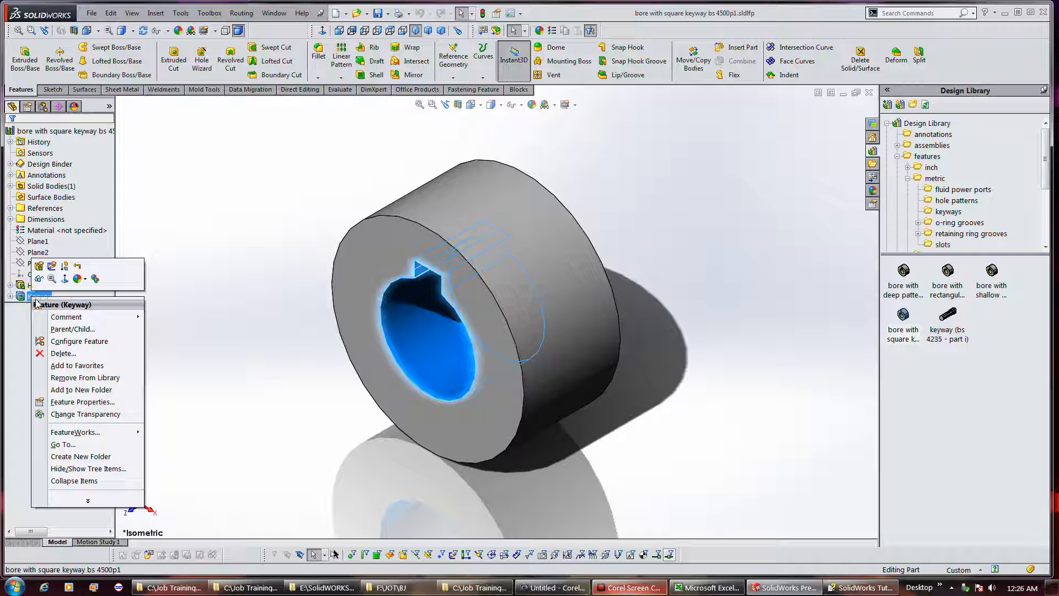
left_click(38, 265)
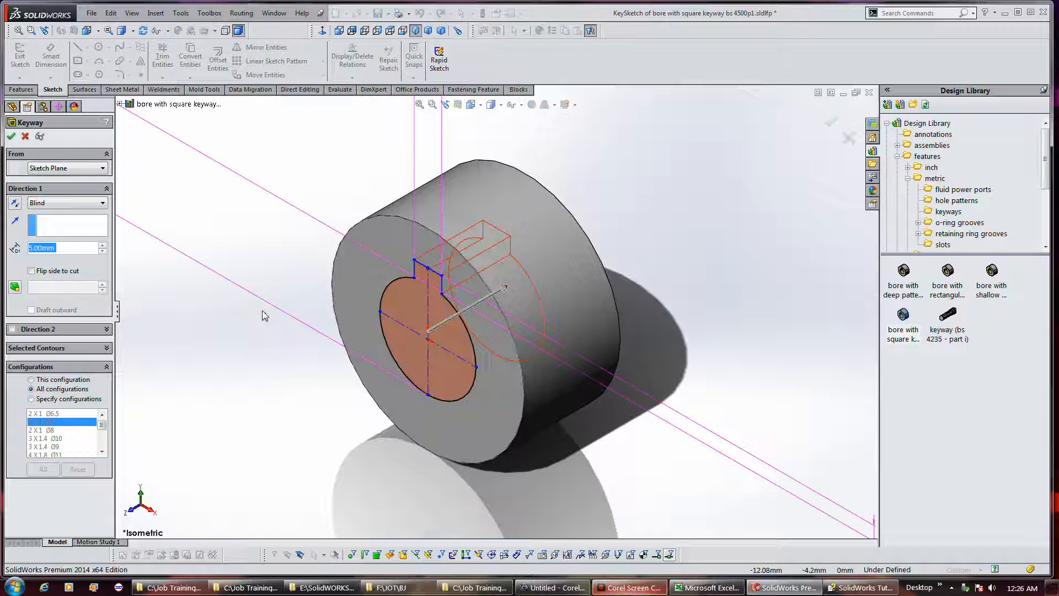
left_click(72, 203)
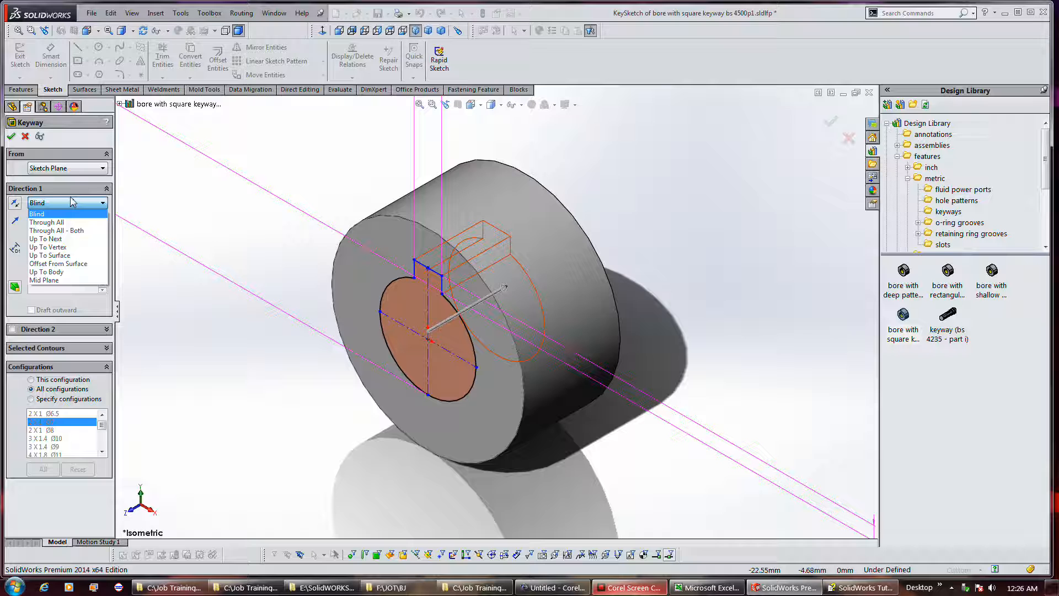
left_click(55, 221)
left_click(11, 136)
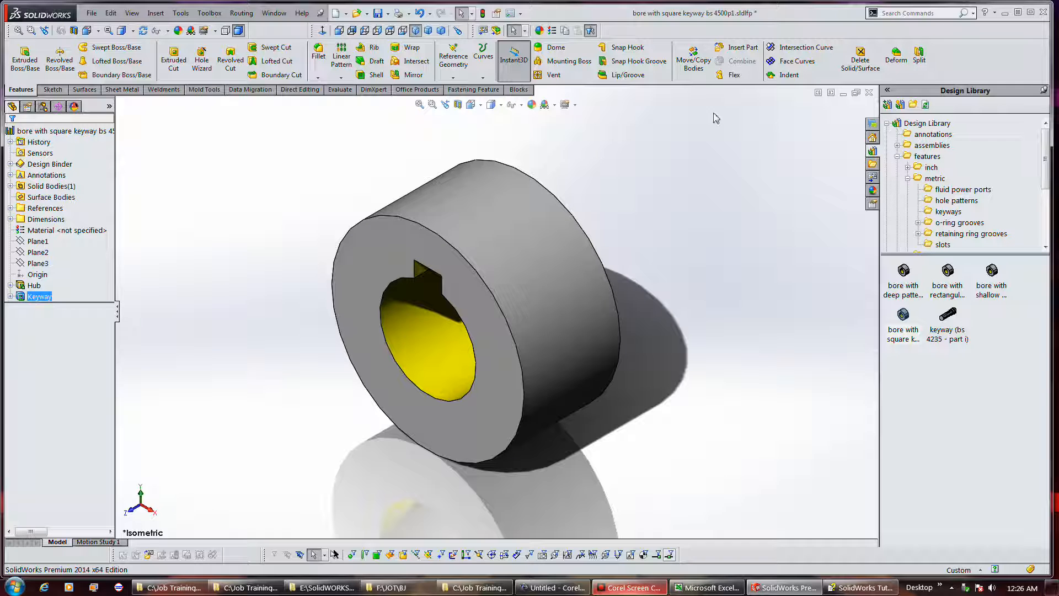
Save the library feature part and switch back to knob W.sldprt
left_click(377, 12)
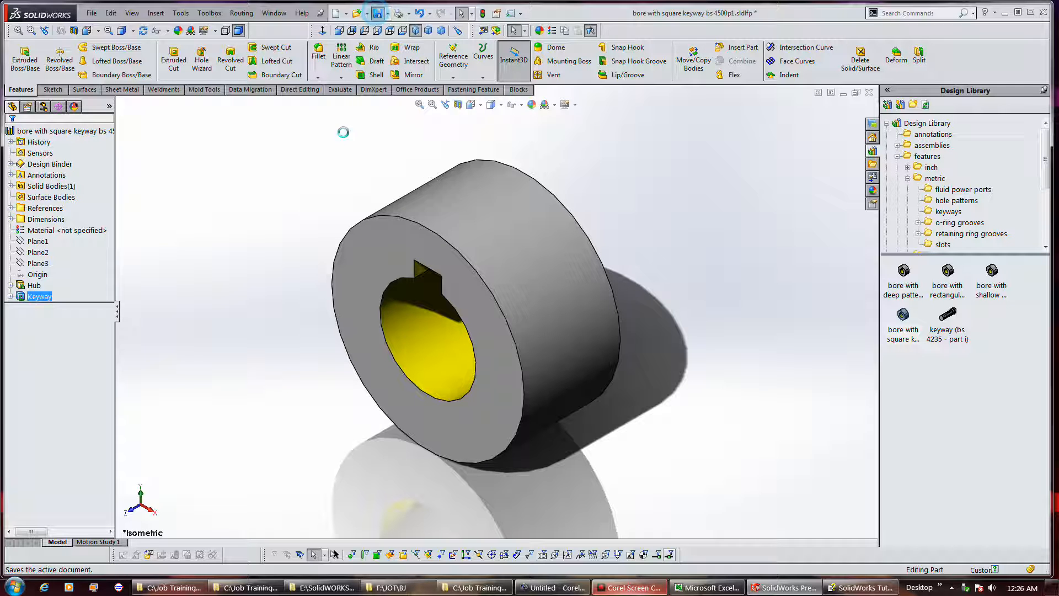
left_click(274, 13)
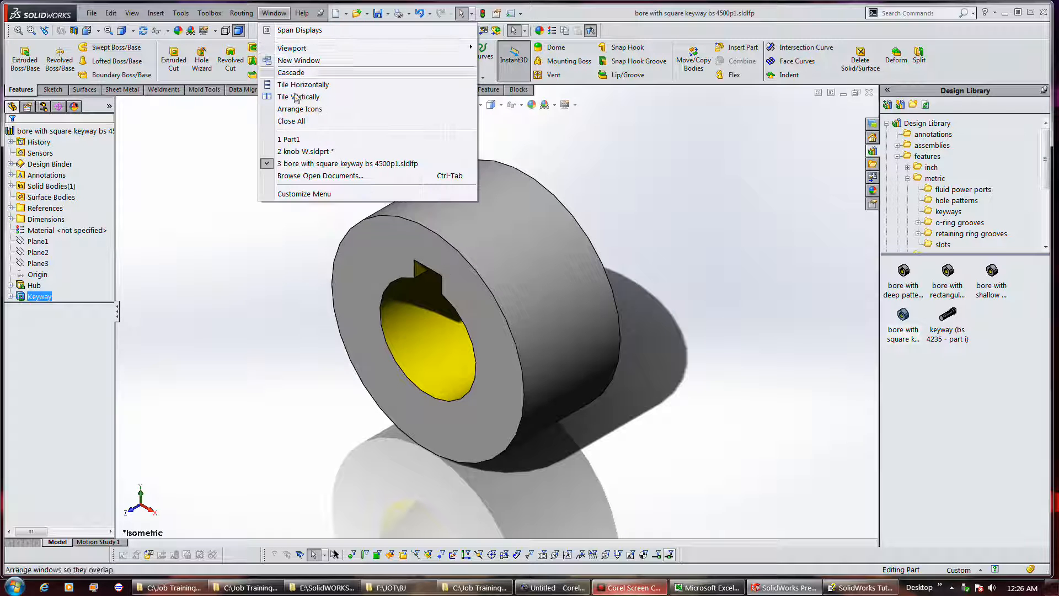
mouse_move(297, 154)
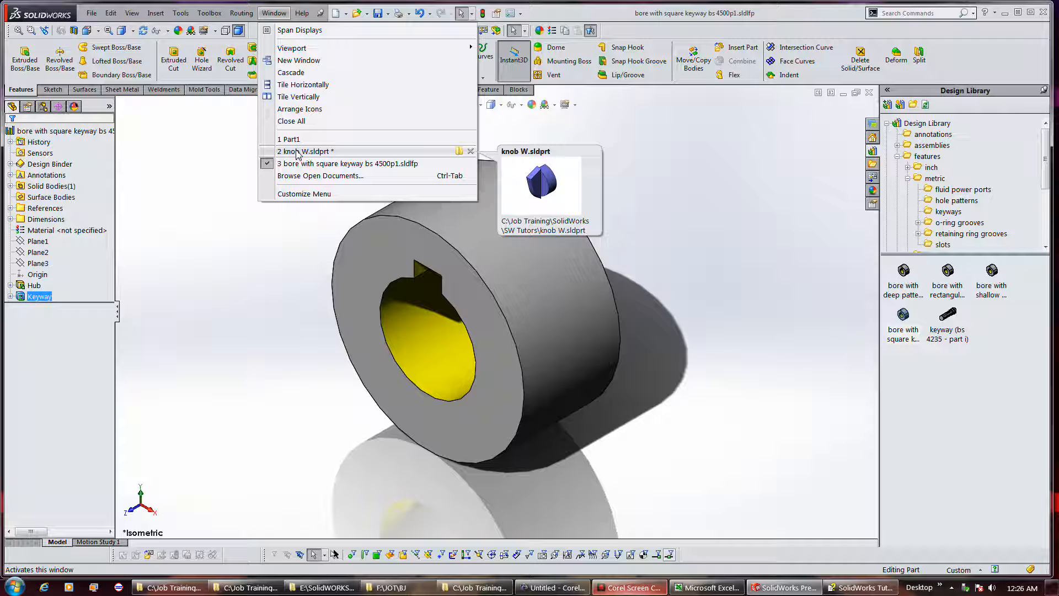
left_click(298, 151)
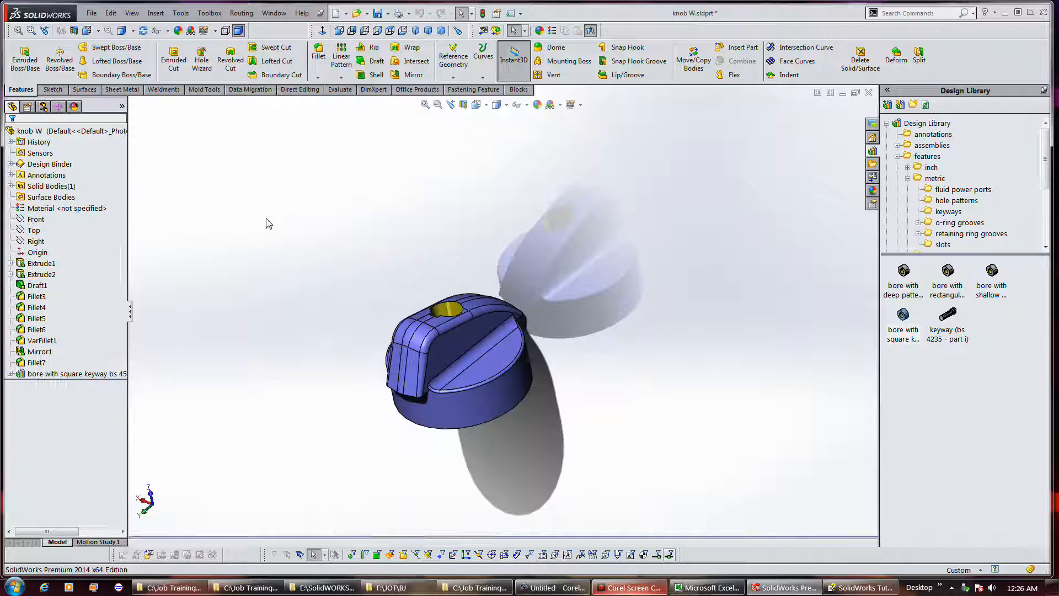
Try to override the placed bore's size dimensions, but keep it linked to the library part and cancel the edit
middle_click_drag(527, 229, 567, 265)
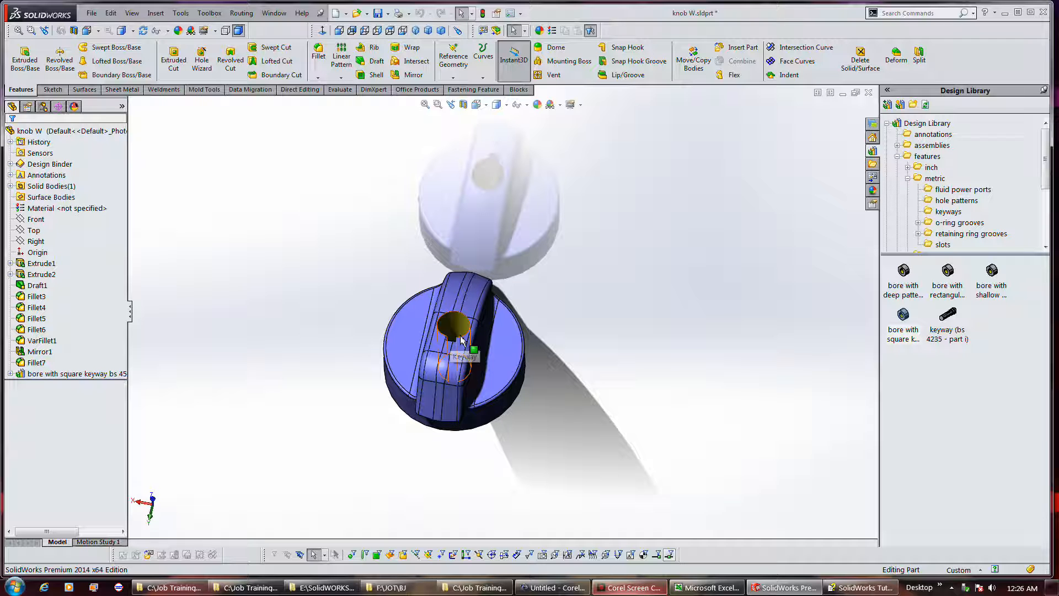
right_click(59, 374)
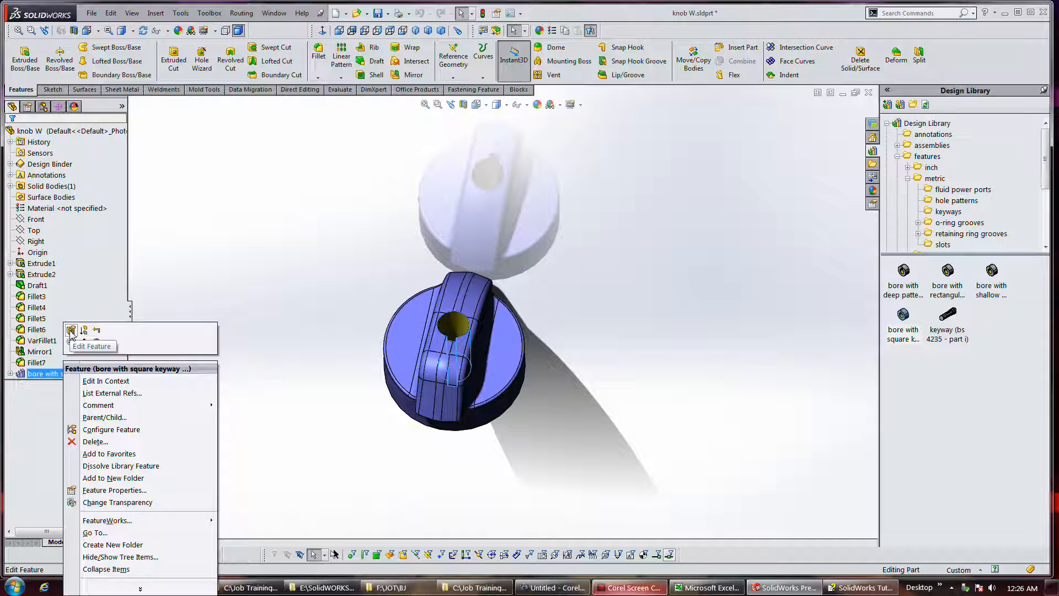
left_click(72, 331)
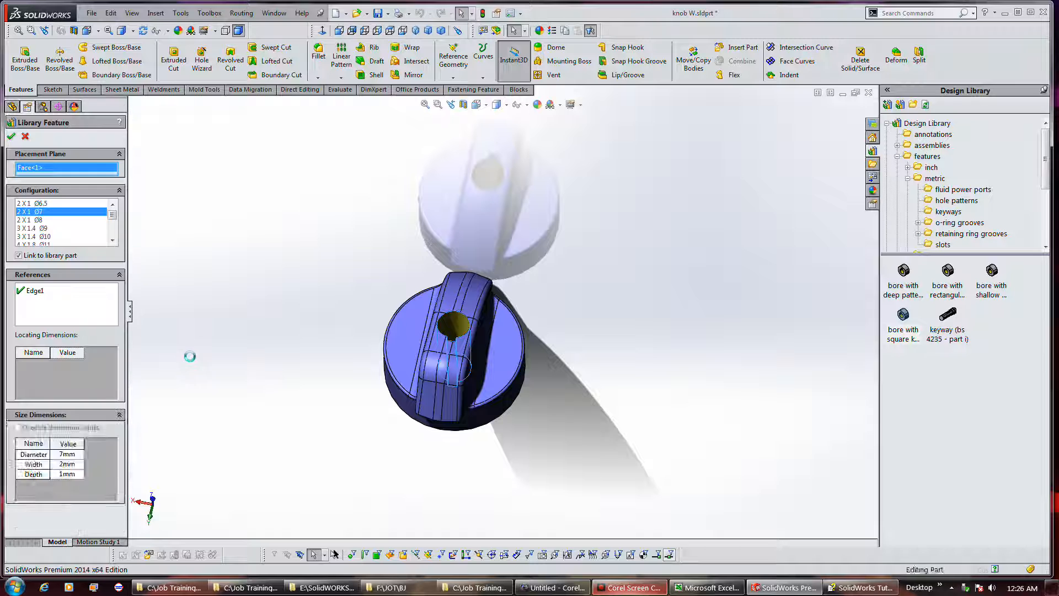
left_click(47, 420)
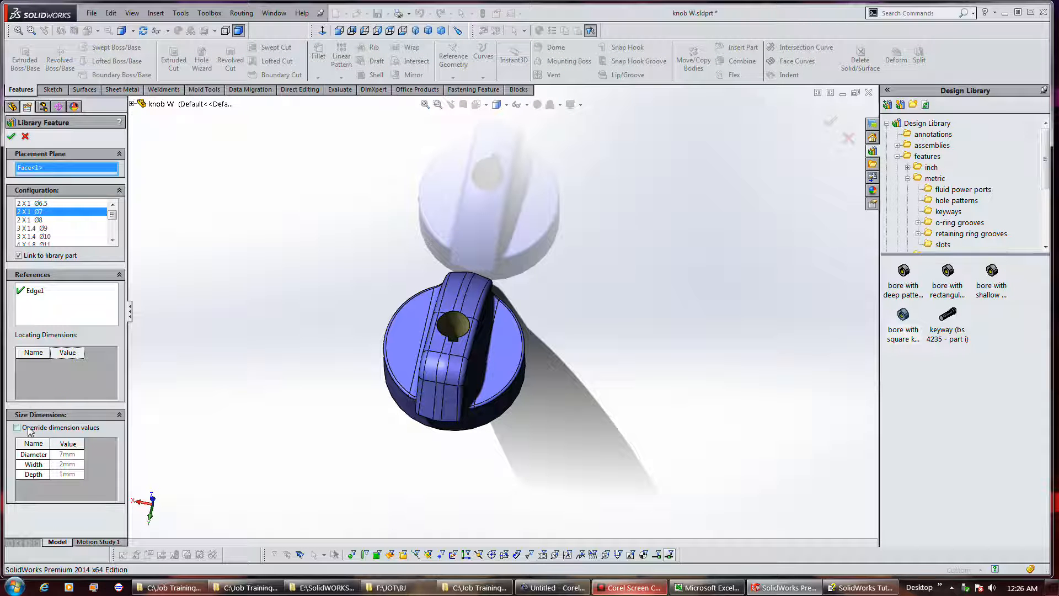
left_click(45, 429)
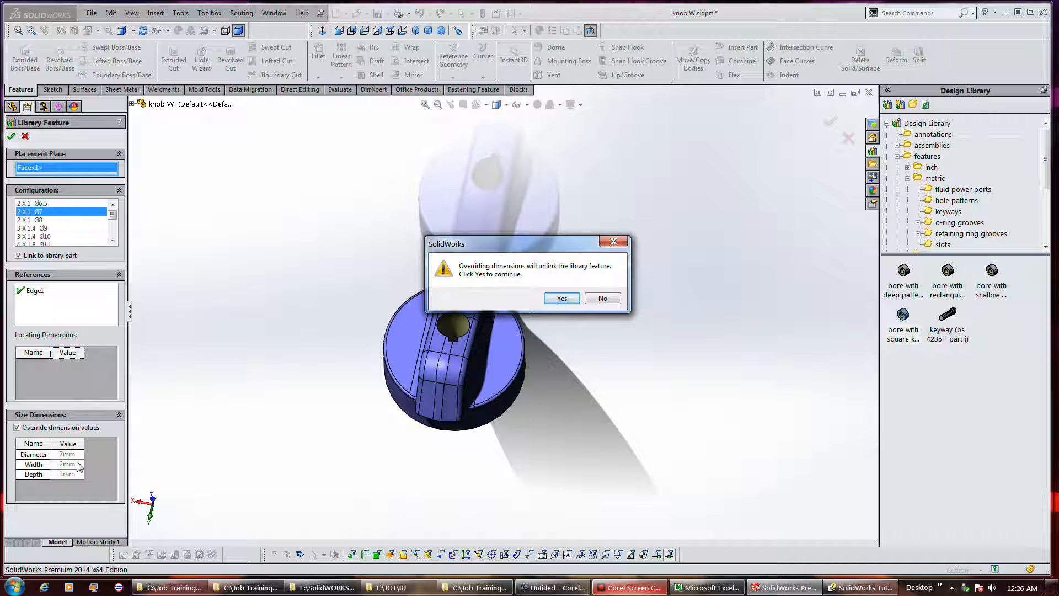
left_click(600, 300)
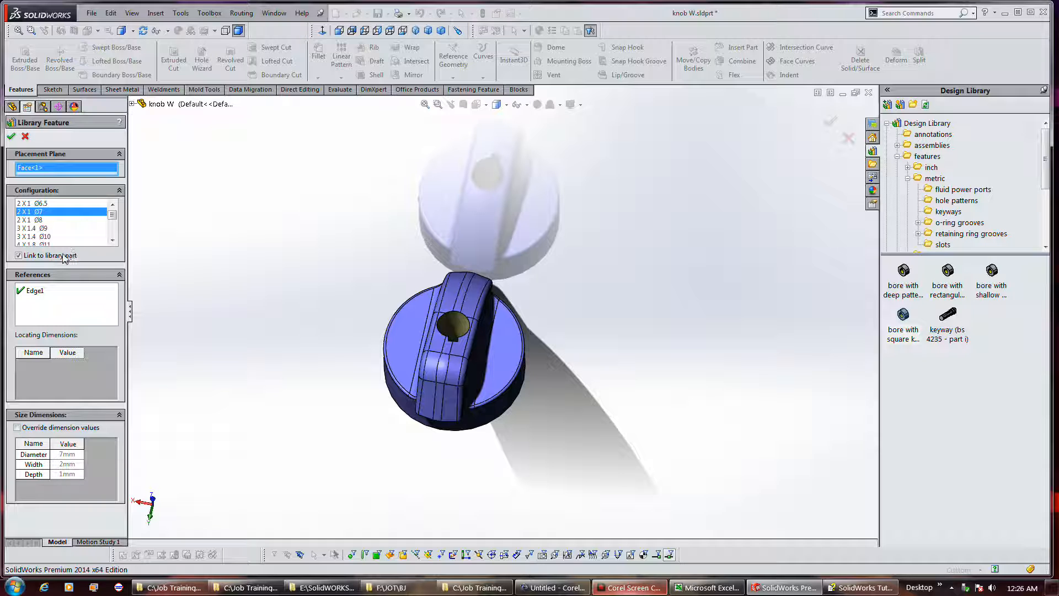
left_click(27, 136)
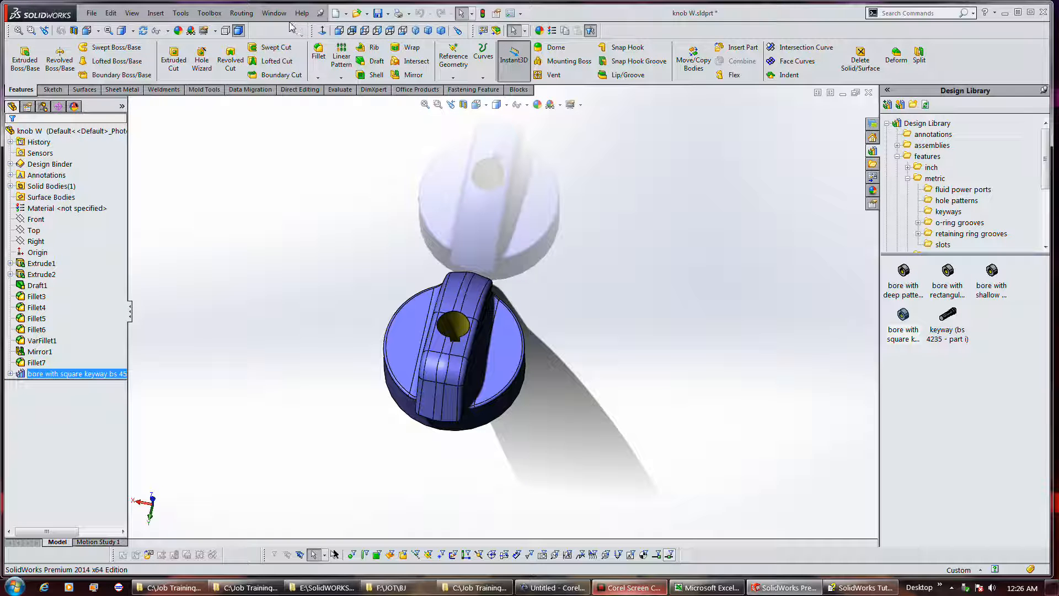
In the library feature part, set the Keyway cut to Blind with a 5 mm depth, and close the part saving all changes
left_click(274, 13)
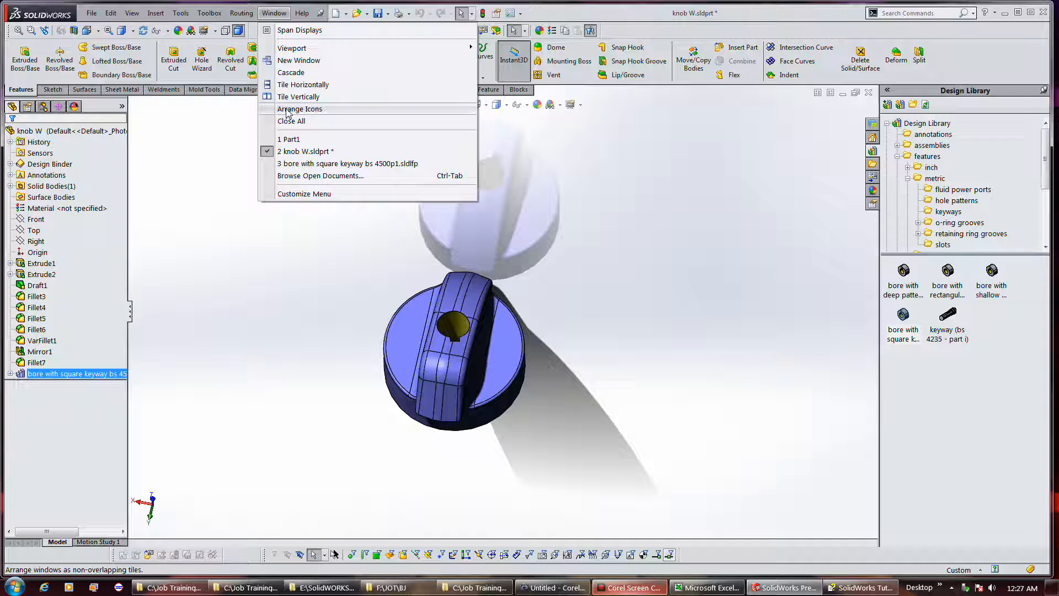
left_click(287, 165)
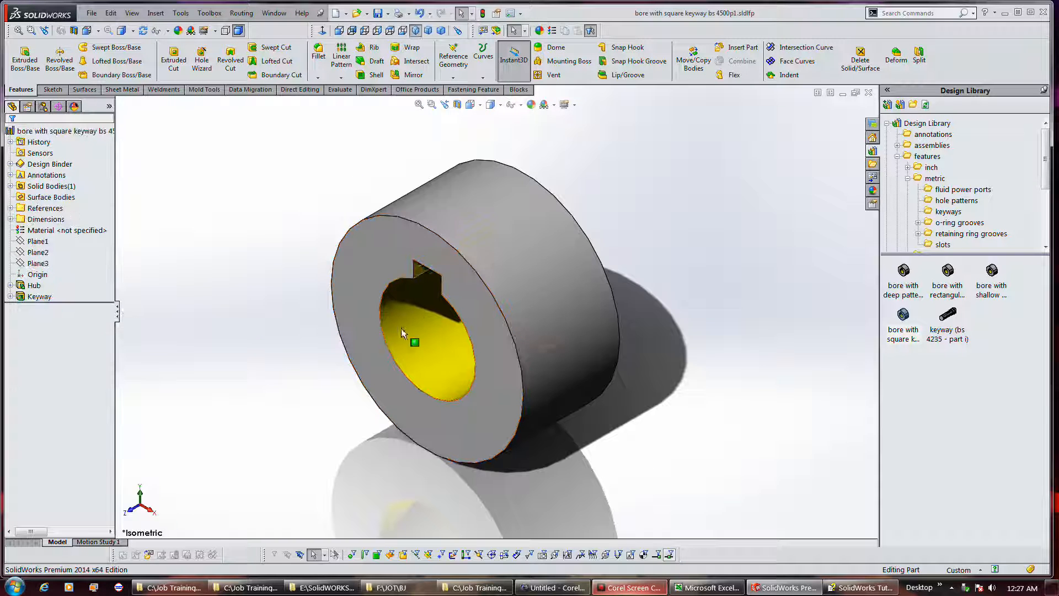
right_click(42, 297)
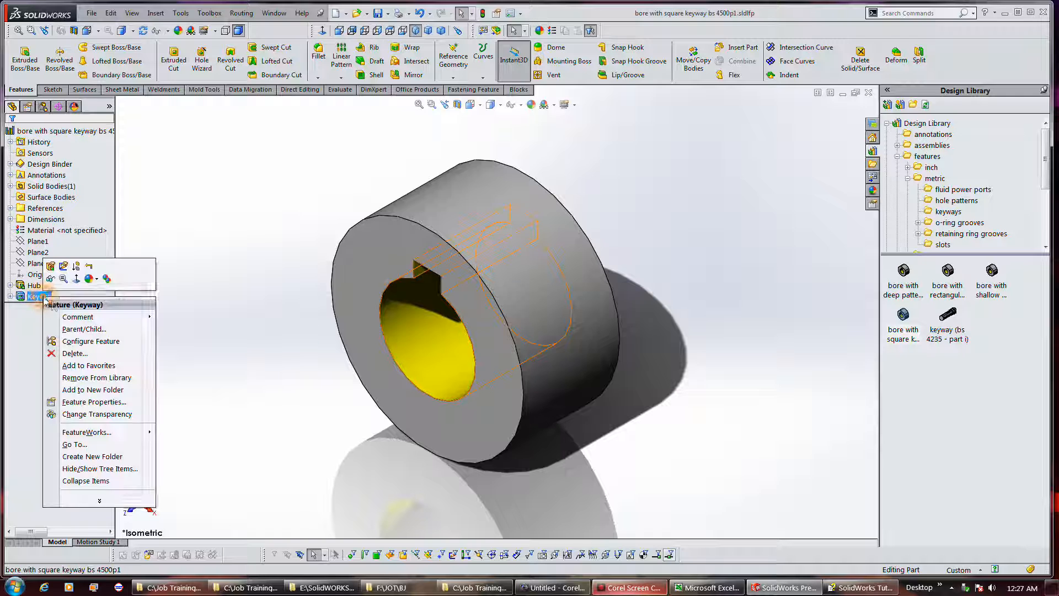
left_click(50, 267)
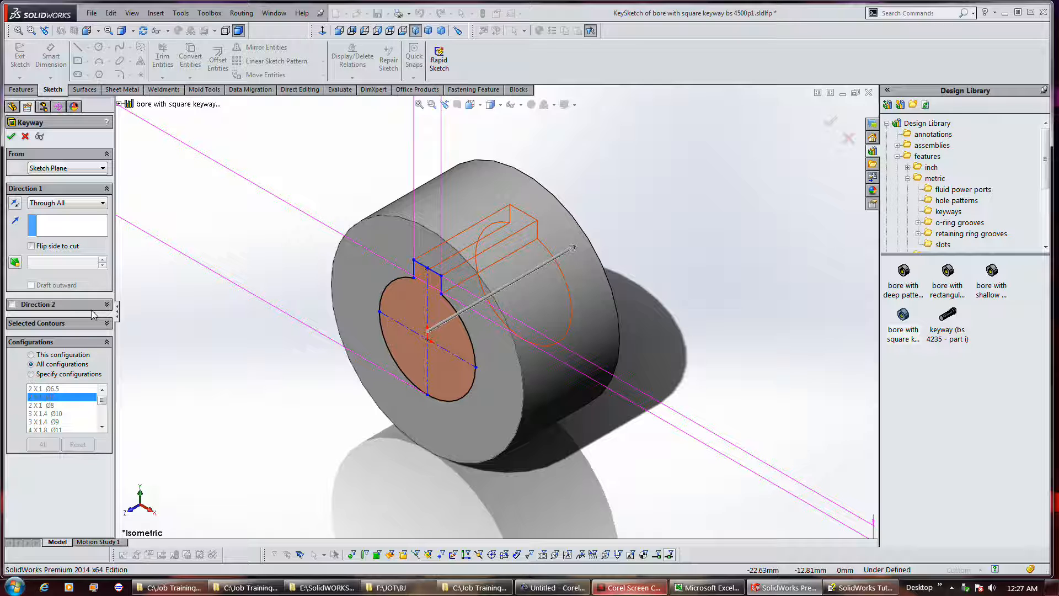
left_click(103, 203)
left_click(83, 212)
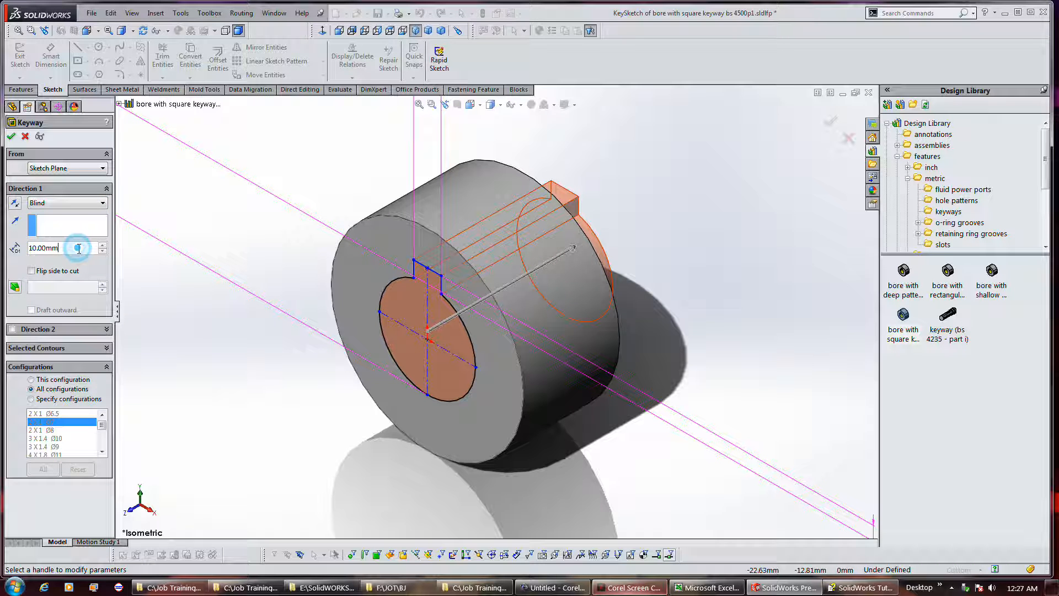
type("5")
key("Return")
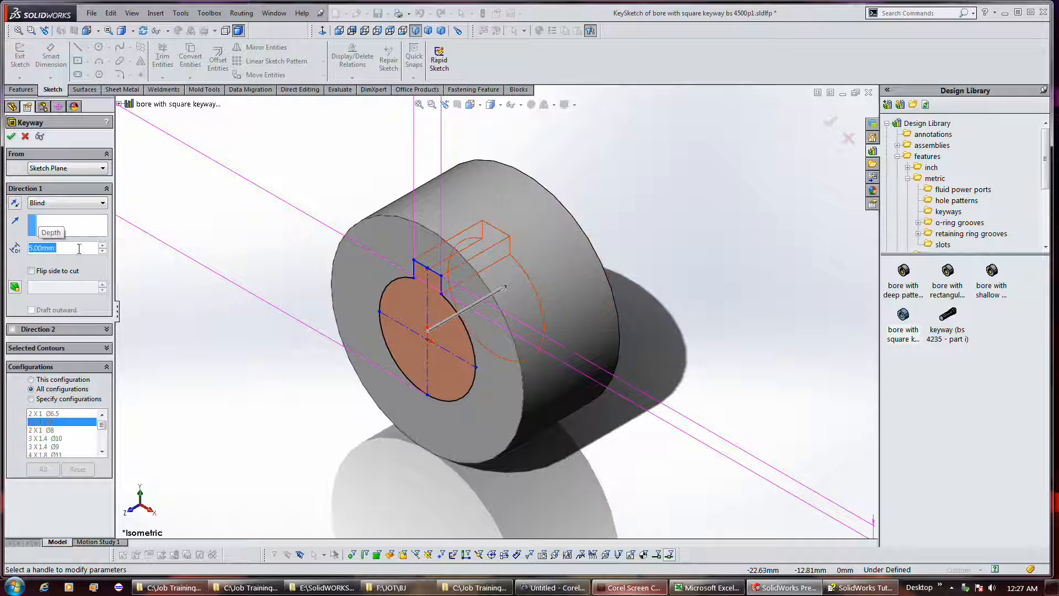
left_click(12, 135)
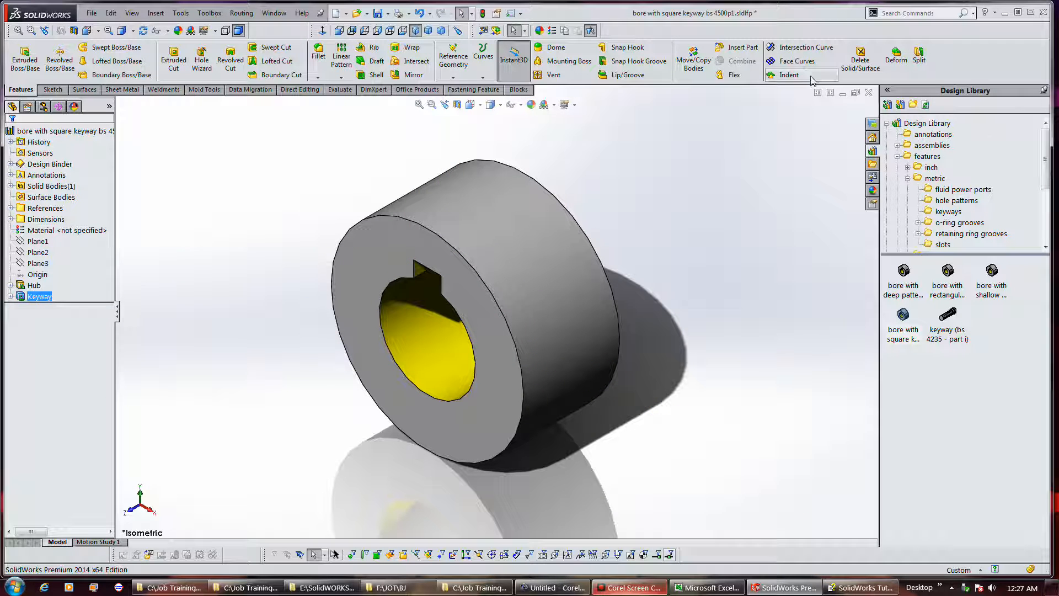
left_click(868, 92)
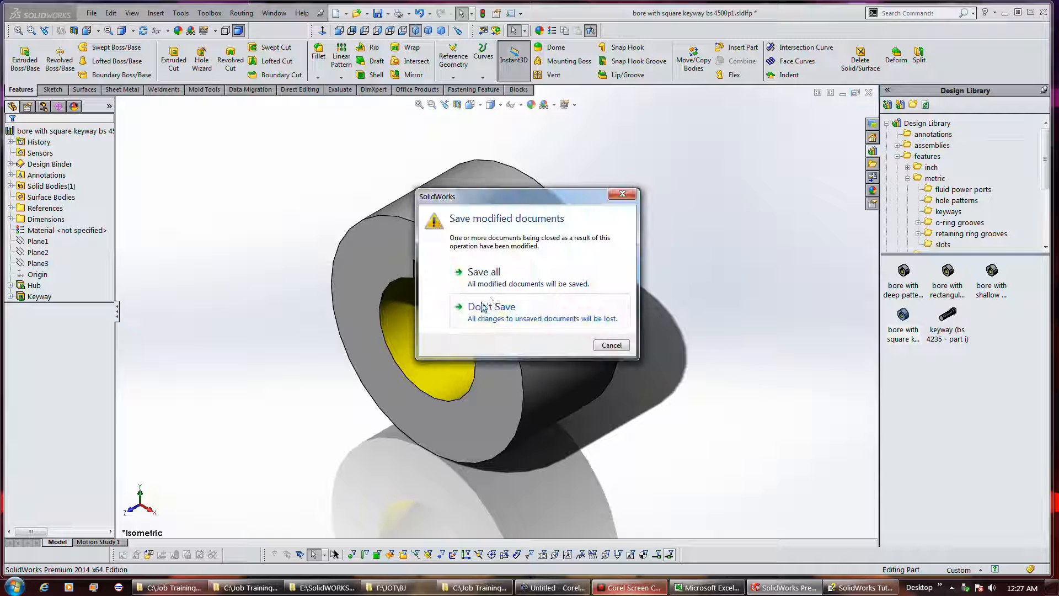
left_click(490, 279)
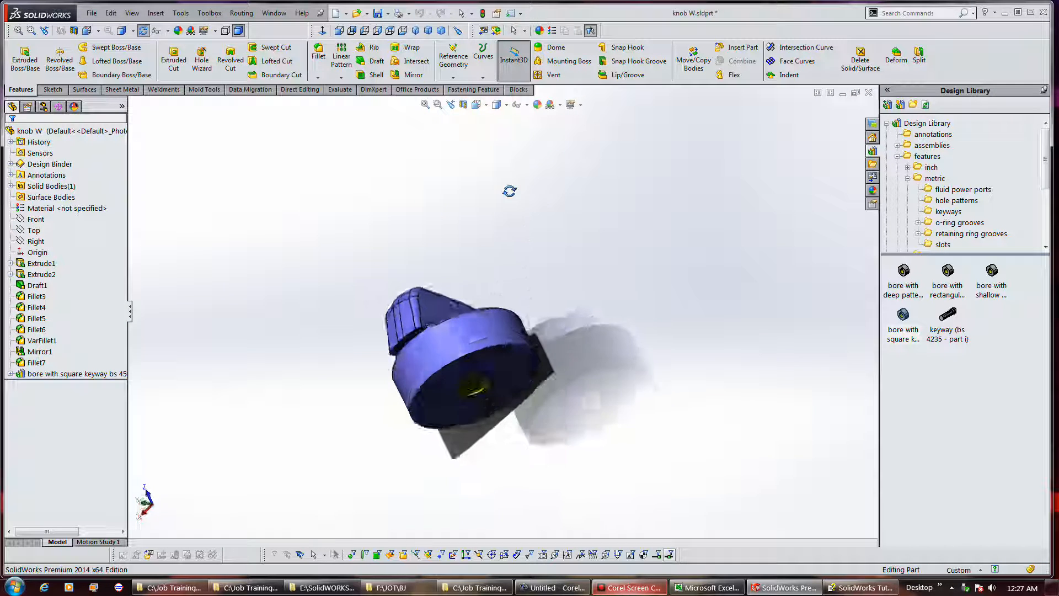
Open the knob's bore with square keyway feature for editing in context to check the library part
double_click(62, 375)
right_click(62, 375)
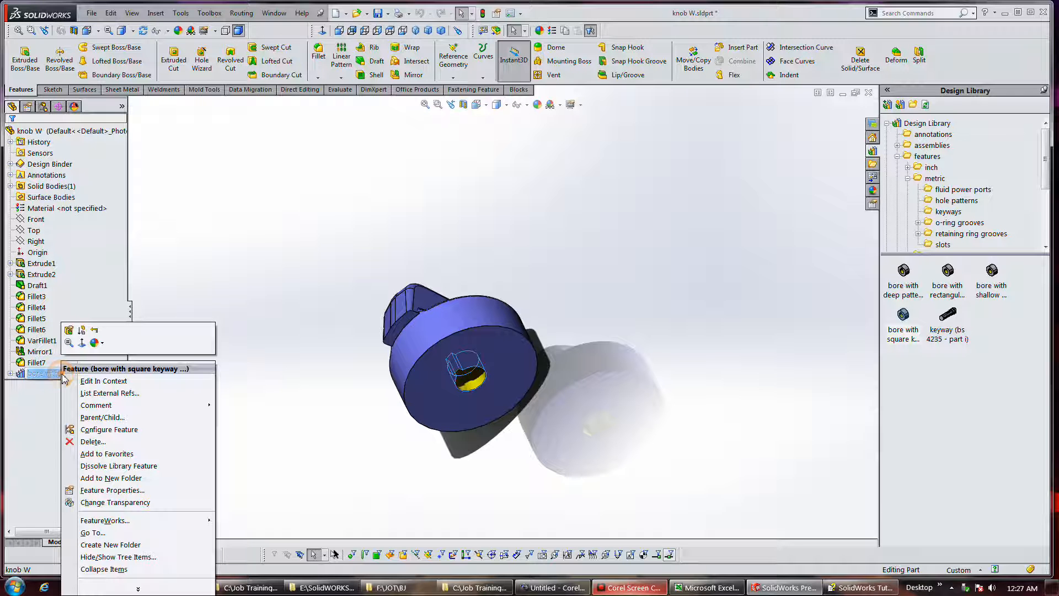
left_click(83, 380)
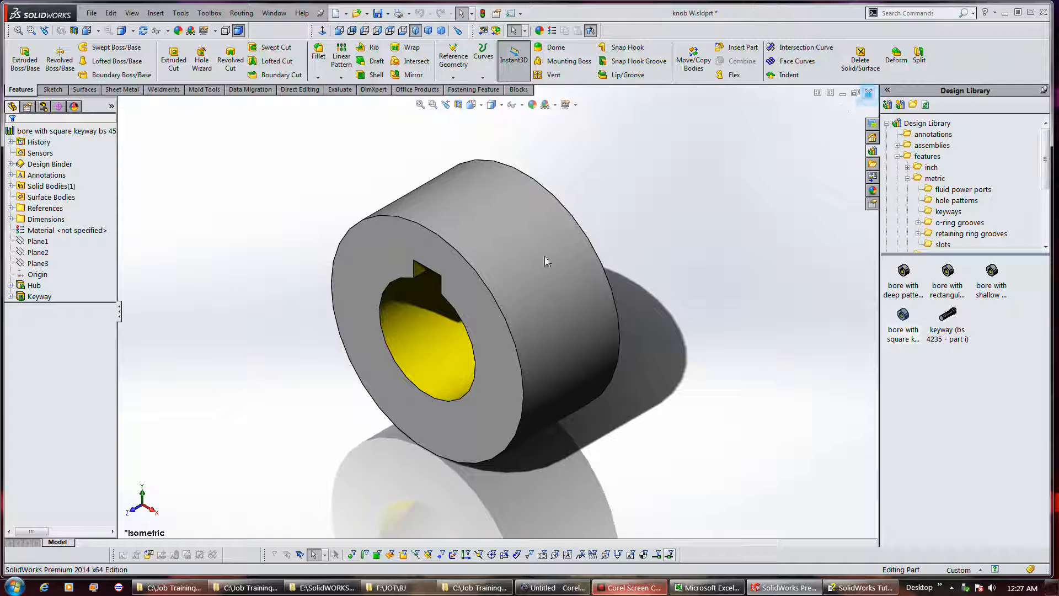
Close the library part, then override the size dimensions of the knob's bore with square keyway, accepting the unlink from the library part
left_click(868, 92)
right_click(48, 374)
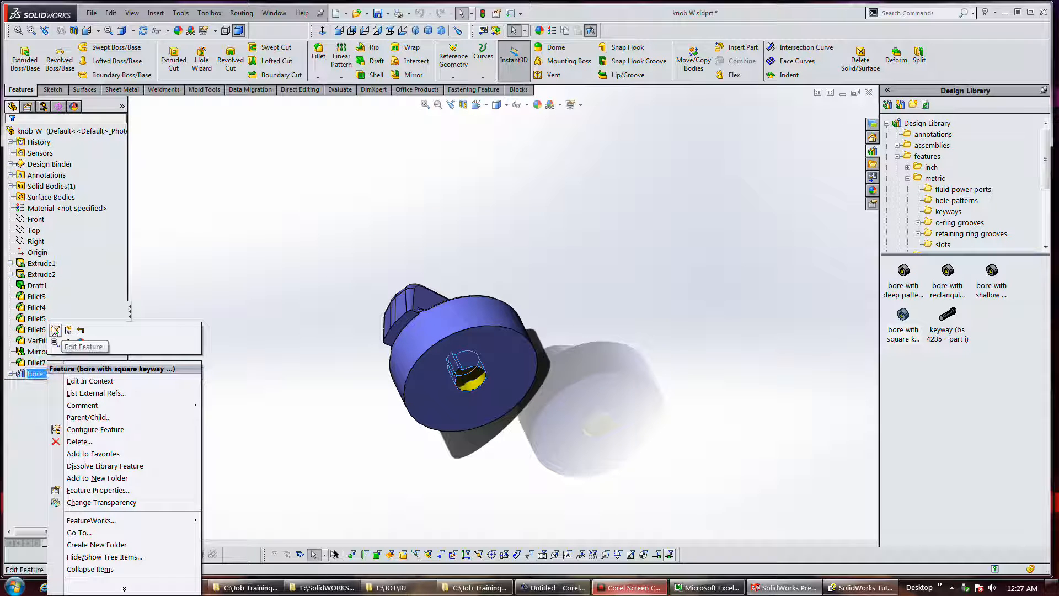
left_click(56, 326)
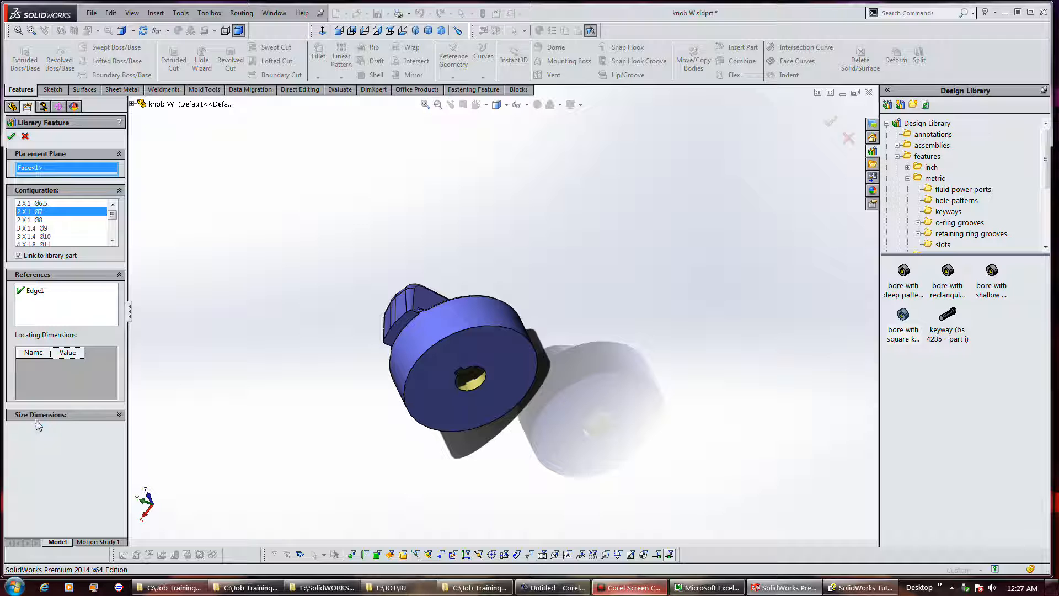
left_click(35, 414)
left_click(17, 428)
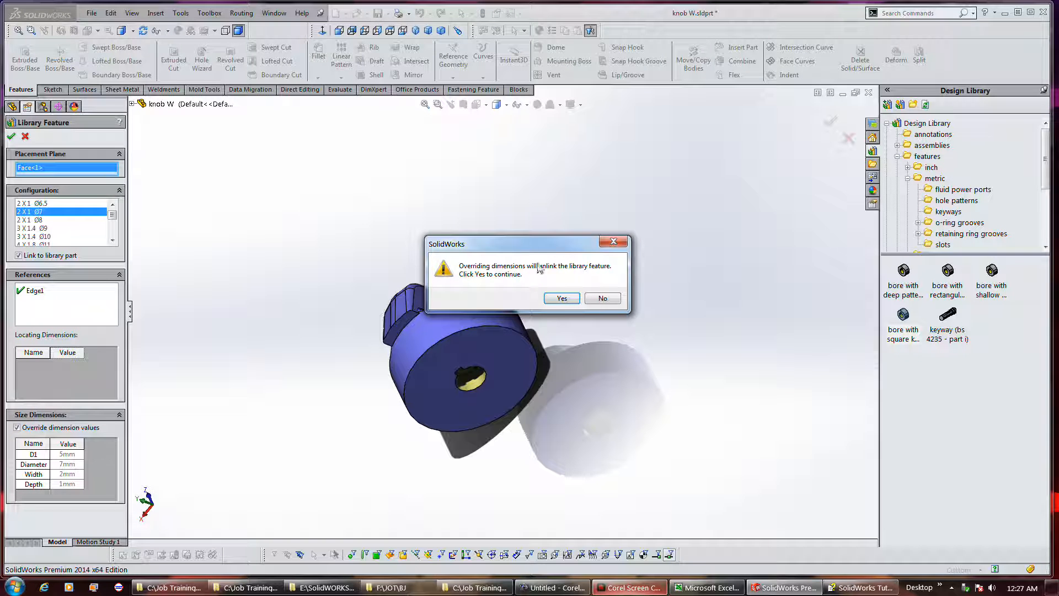
left_click(561, 298)
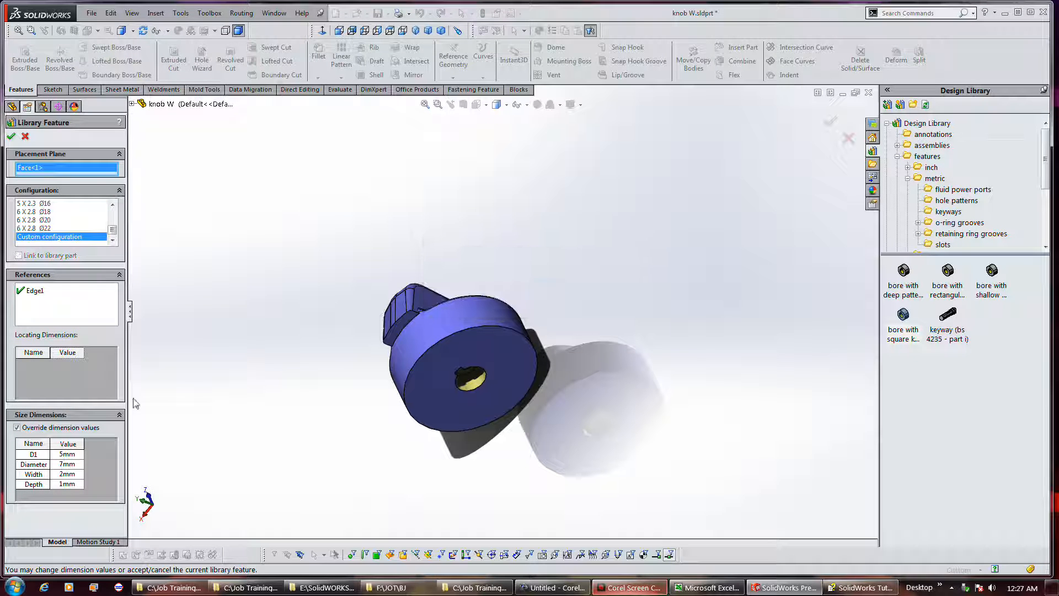
Set the bore's depth dimension D1 to 20 mm and check the knob's grip side
double_click(74, 453)
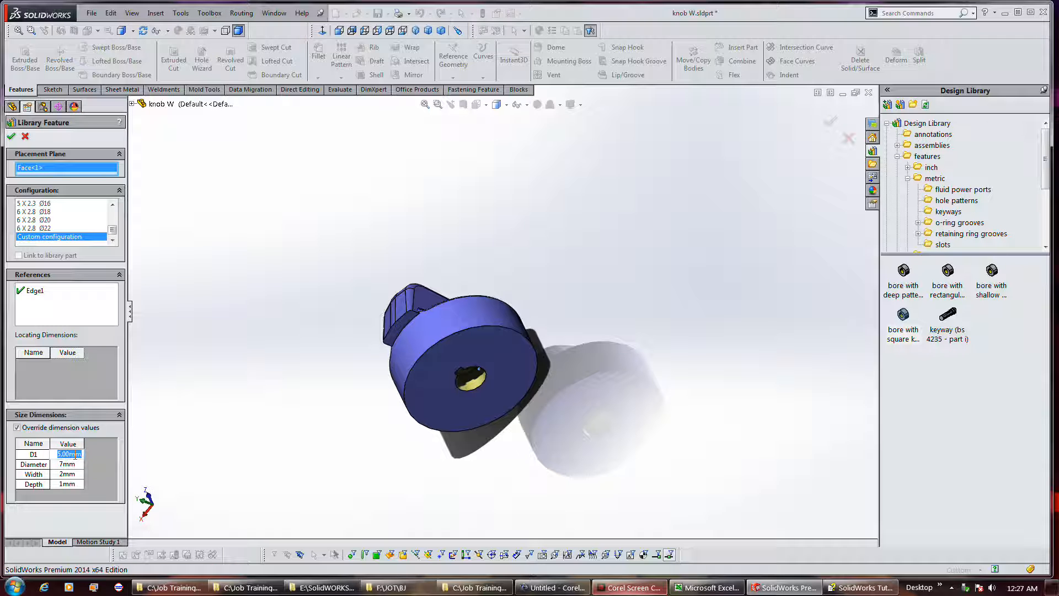
type("20")
key("Return")
middle_click_drag(387, 225, 456, 325)
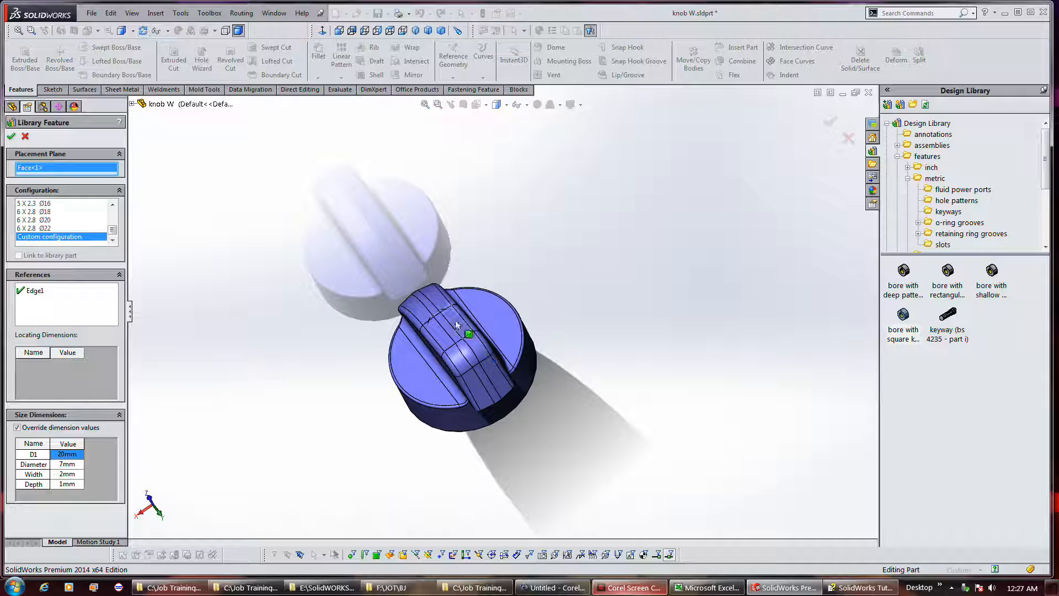
Set the bore's depth dimension D1 to 30 mm and accept the library feature edit
double_click(70, 454)
type("30")
key("Return")
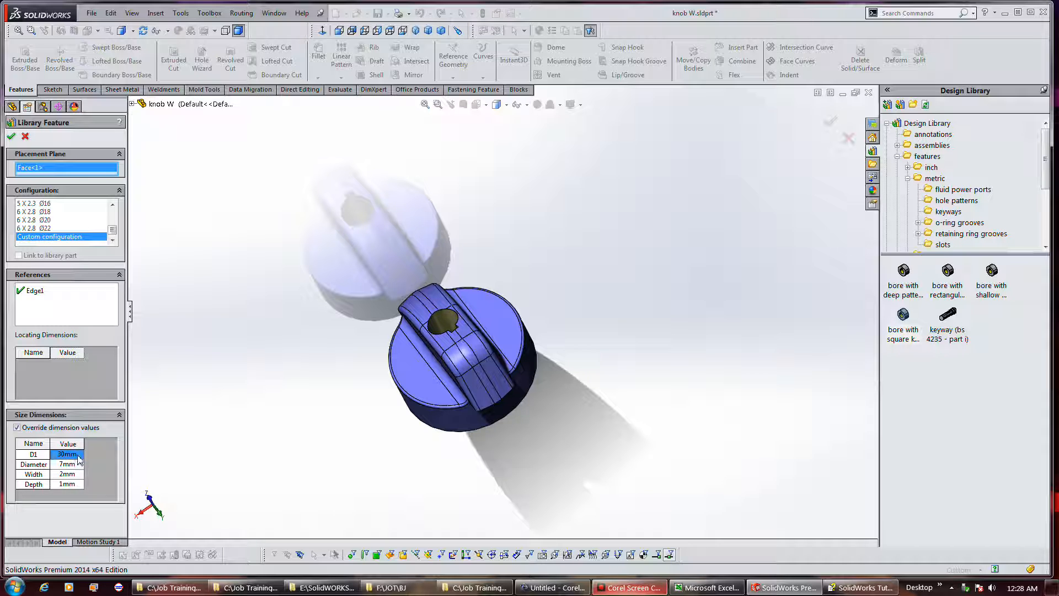
left_click(11, 136)
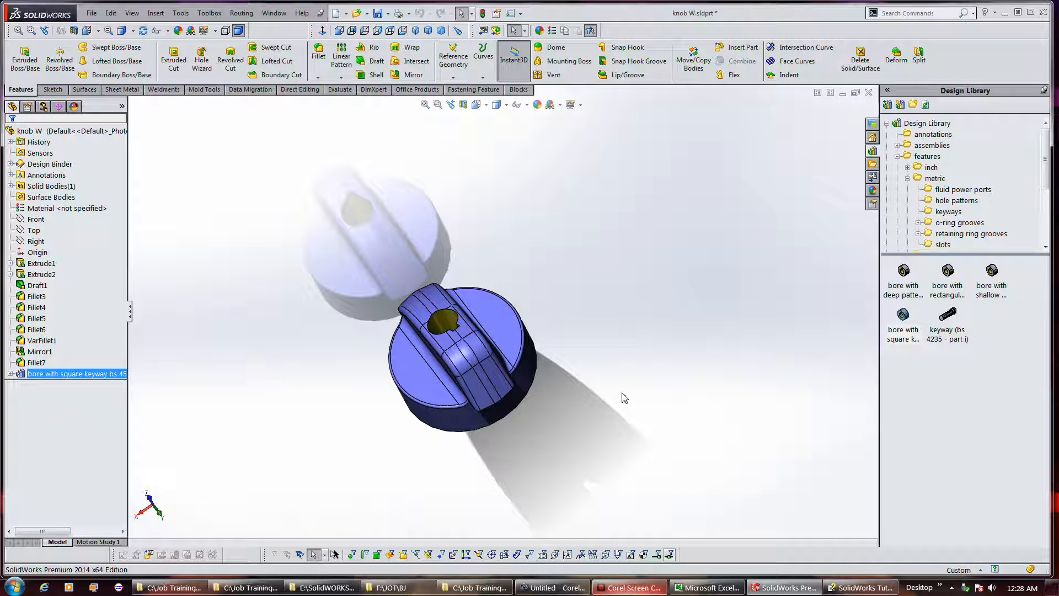
Edit the bore with square keyway feature again, keep its dimension values overridden, and set depth D1 to 5 mm
right_click(63, 374)
left_click(70, 343)
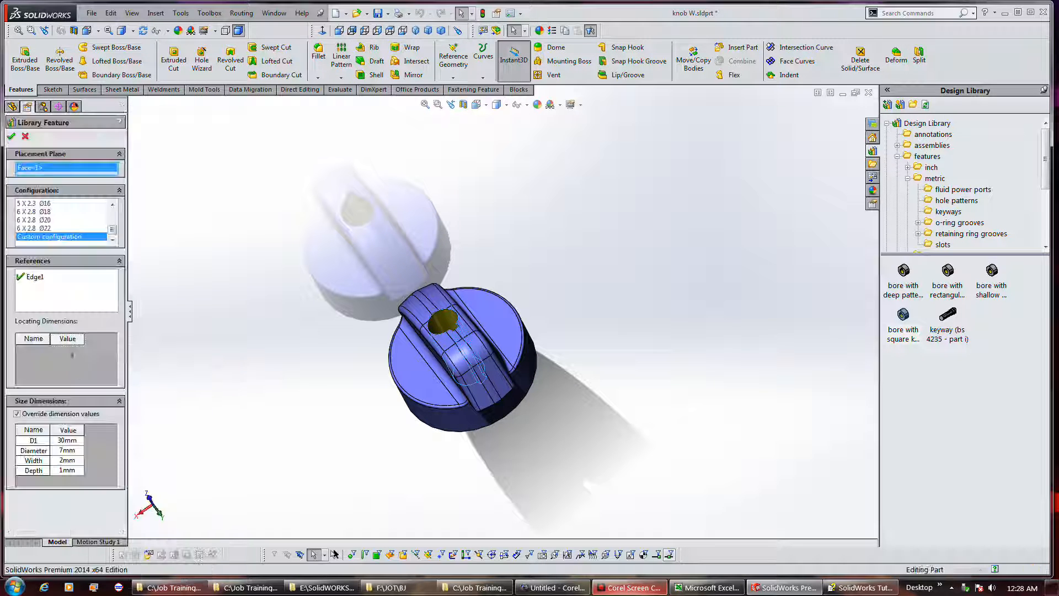
left_click(45, 414)
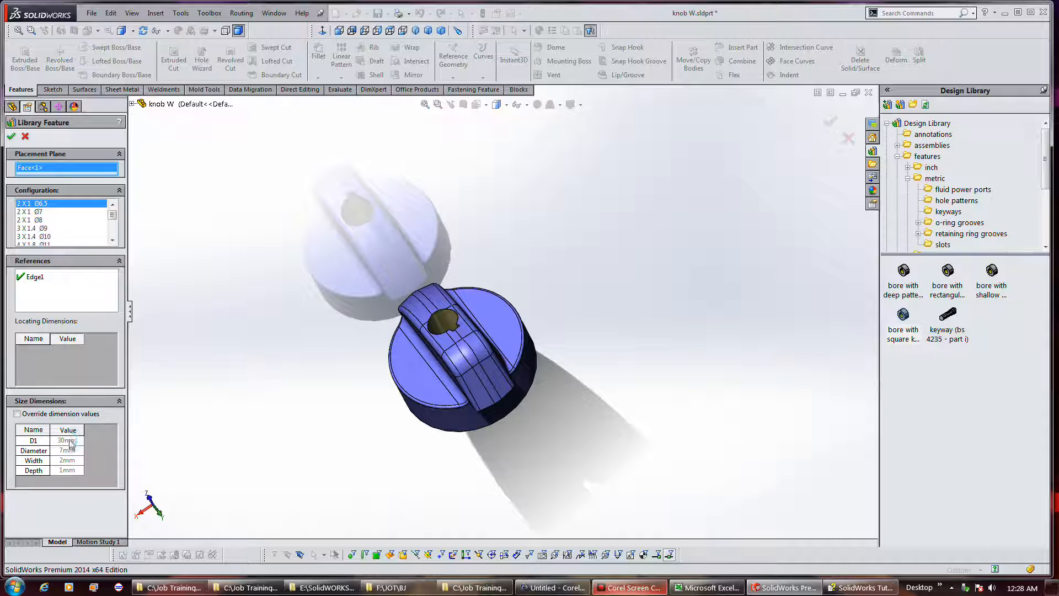
left_click(58, 414)
left_click(77, 441)
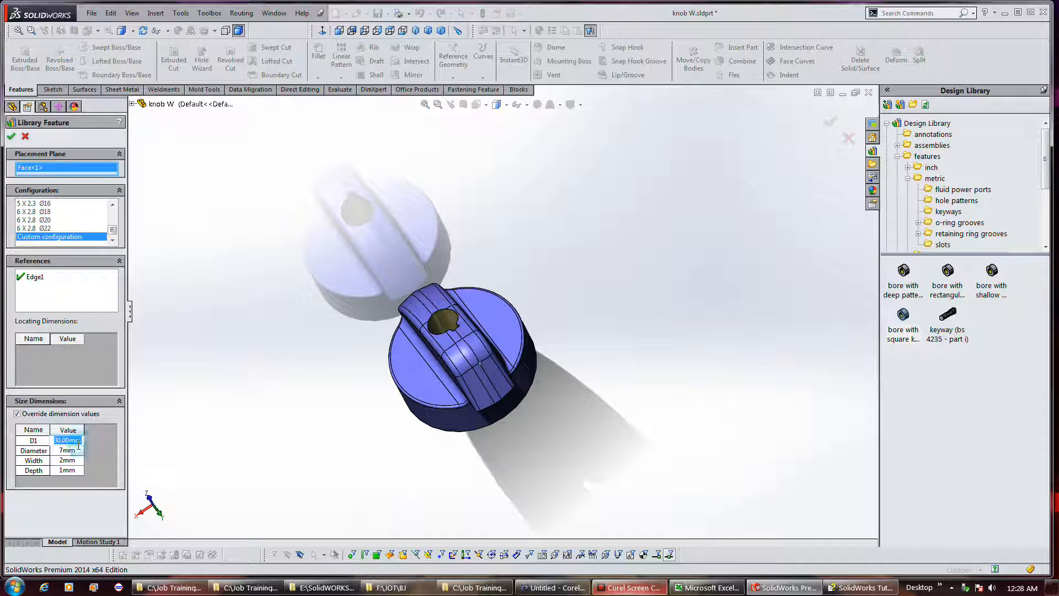
type("5")
key("Return")
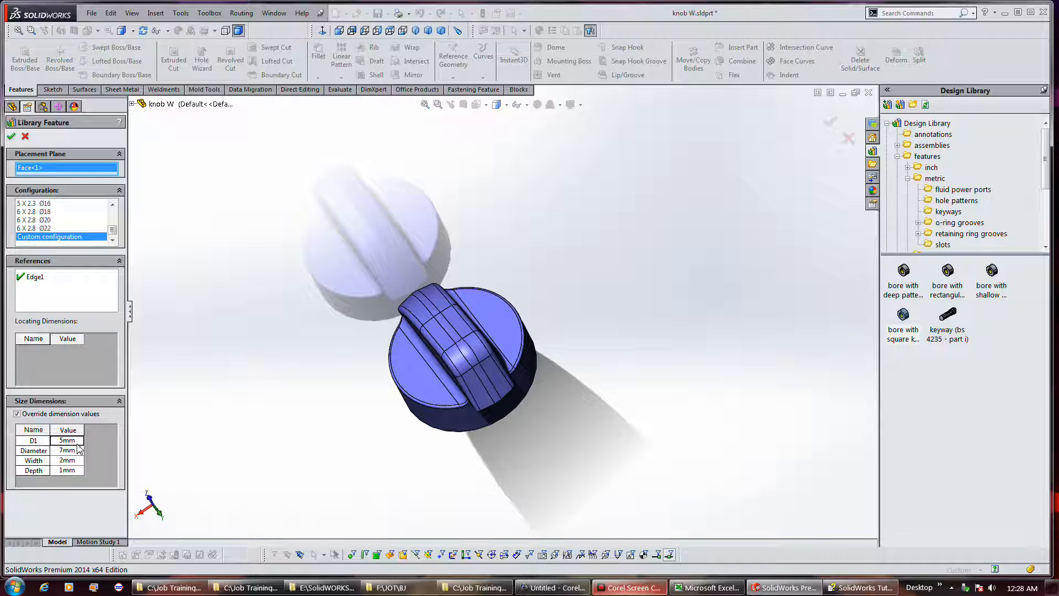
left_click(11, 137)
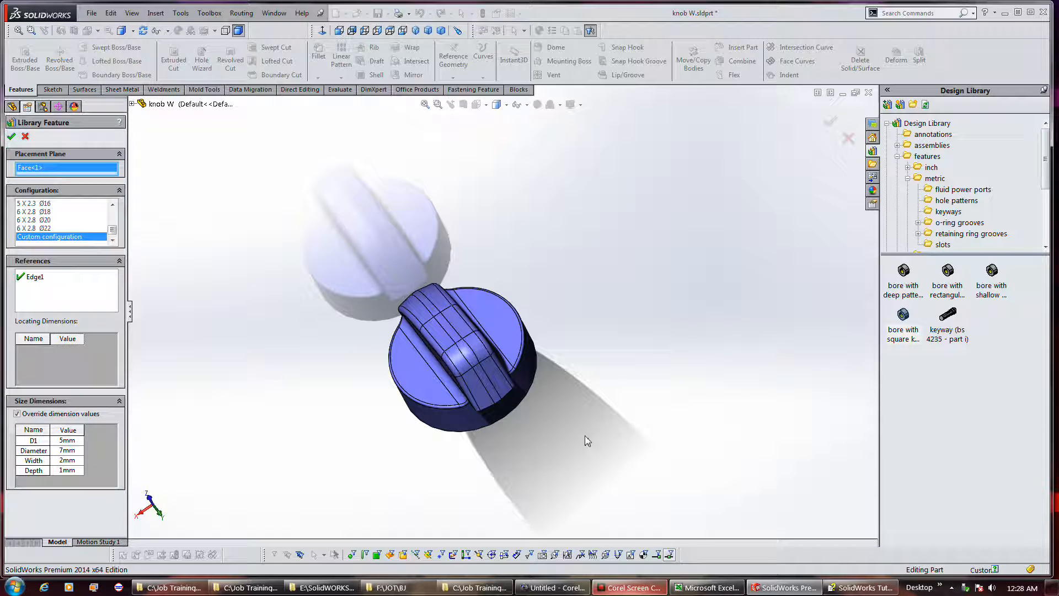